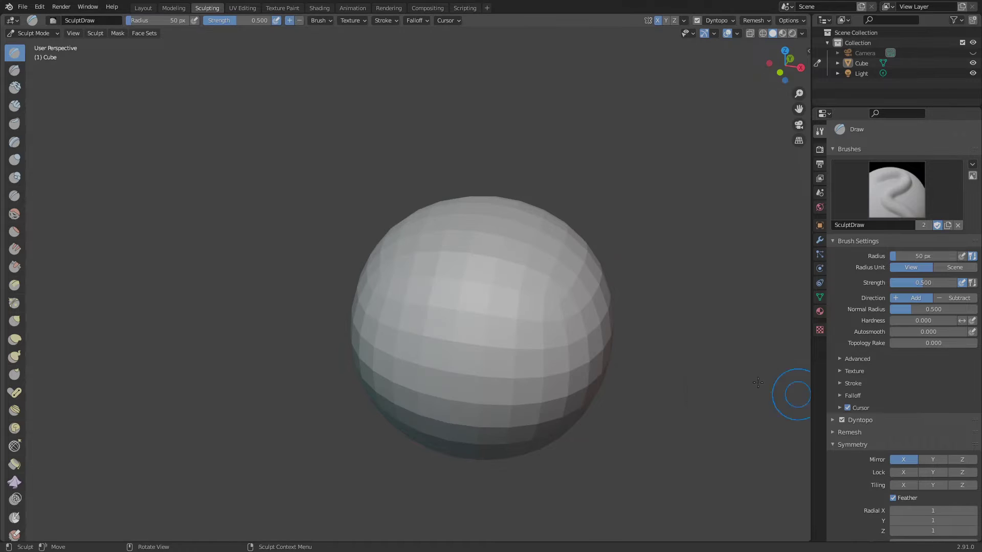
{"action": "scroll", "coordinate": [662, 432], "scroll_direction": "up", "scroll_amount": 5}
{"action": "mouse_move", "coordinate": [414, 486]}
{"action": "middle_mouse_down", "text": "ctrl"}
{"action": "mouse_move", "coordinate": [366, 414]}
{"action": "mouse_move", "coordinate": [392, 361]}
{"action": "middle_mouse_up", "text": "ctrl"}
{"action": "left_click_drag", "start_coordinate": [506, 268], "coordinate": [533, 284]}
{"action": "key", "text": "ctrl+z"}
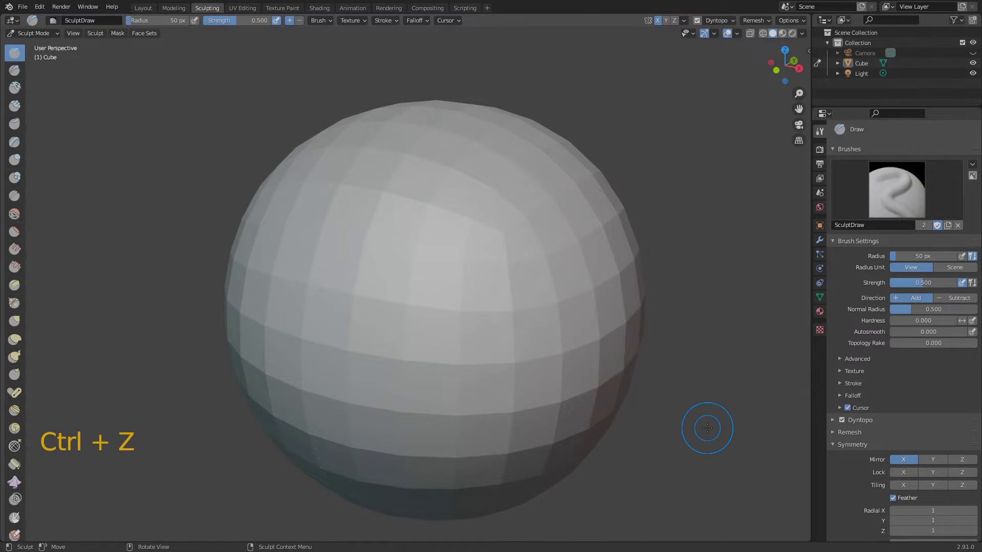
{"action": "key", "text": "shift+KP_Multiply"}
{"action": "middle_click_drag", "start_coordinate": [741, 312], "coordinate": [667, 307]}
{"action": "scroll", "coordinate": [667, 307], "scroll_direction": "up", "scroll_amount": 3}
{"action": "key", "text": "ctrl+z"}
- Carve two mirrored eye sockets into the front of the sphere with the Draw brush
{"action": "middle_click_drag", "start_coordinate": [424, 263], "coordinate": [416, 281]}
{"action": "scroll", "coordinate": [416, 281], "scroll_direction": "down", "scroll_amount": 2}
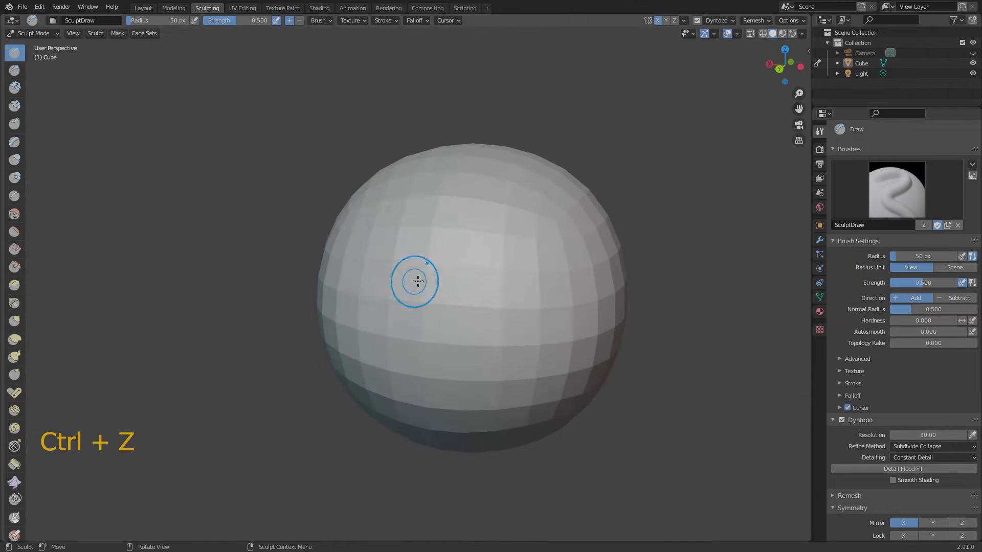
{"action": "left_click_drag", "start_coordinate": [463, 279], "coordinate": [508, 291], "text": "ctrl"}
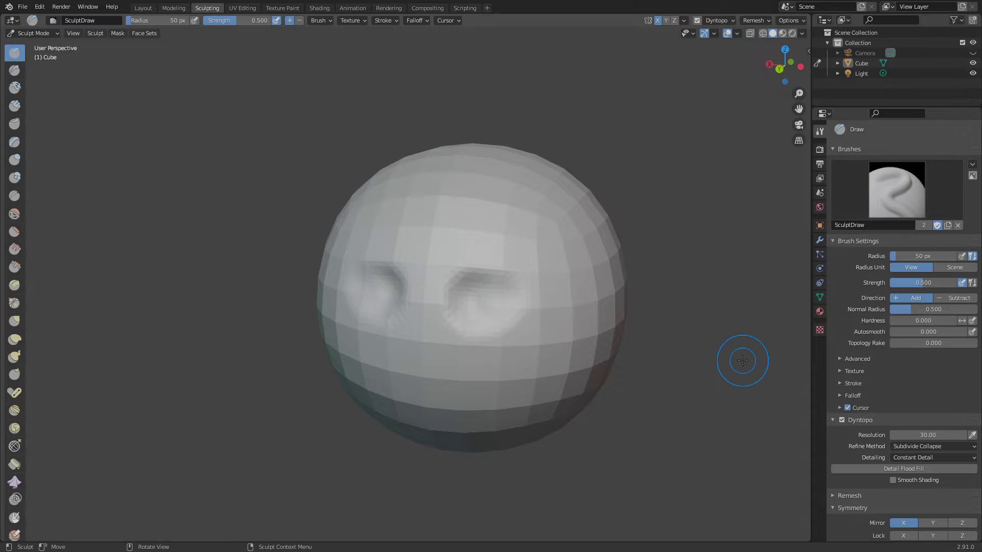
- Switch to Edit Mode, select the whole mesh and scale it along X to about 0.7
{"action": "middle_click_drag", "start_coordinate": [737, 350], "coordinate": [574, 384]}
{"action": "key", "text": "Tab"}
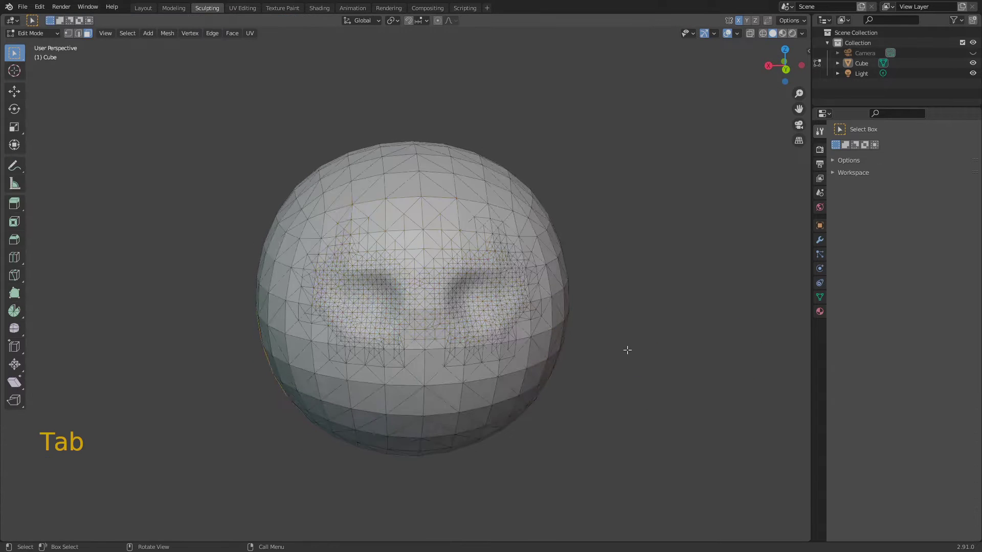
{"action": "key", "text": "a"}
{"action": "key", "text": "s"}
{"action": "key", "text": "x"}
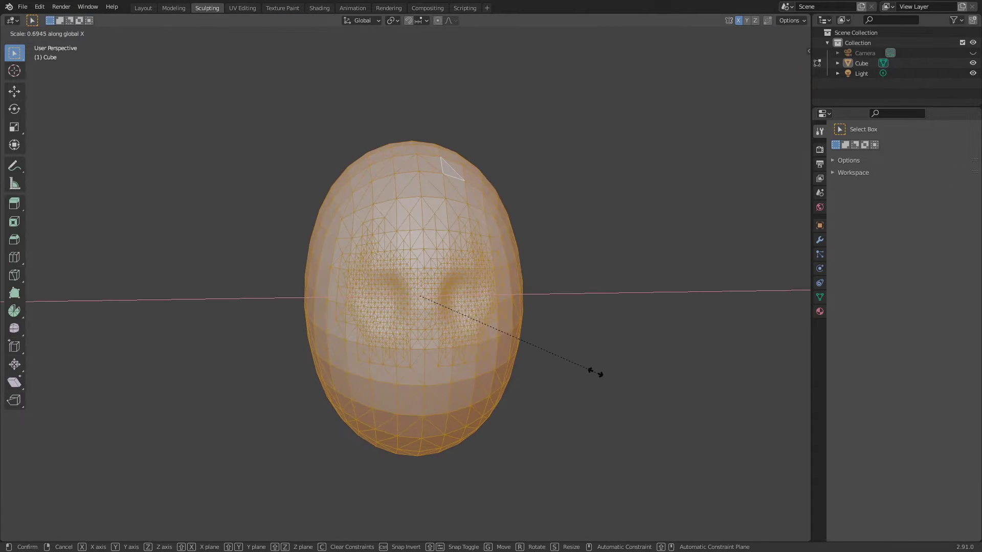
{"action": "left_click", "coordinate": [582, 373]}
- Scale the whole mesh down along Y to make the head less deep
{"action": "middle_click_drag", "start_coordinate": [581, 373], "coordinate": [598, 371]}
{"action": "key", "text": "s"}
{"action": "key", "text": "y"}
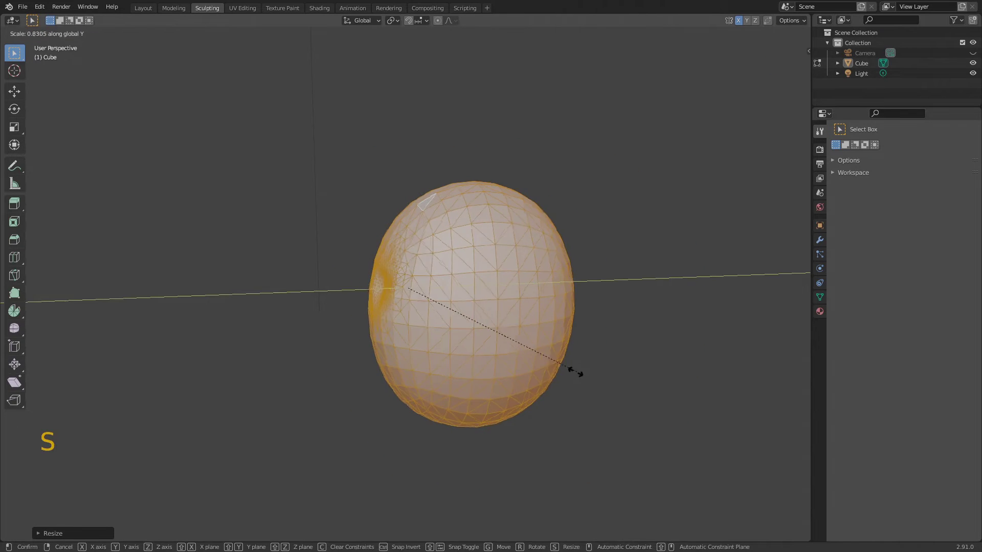
{"action": "left_click", "coordinate": [549, 370]}
- Return to Sculpt Mode and raise mirrored brow ridges above the eye sockets
{"action": "middle_click_drag", "start_coordinate": [410, 394], "coordinate": [520, 401]}
{"action": "key", "text": "Tab"}
{"action": "scroll", "coordinate": [439, 293], "scroll_direction": "up", "scroll_amount": 4}
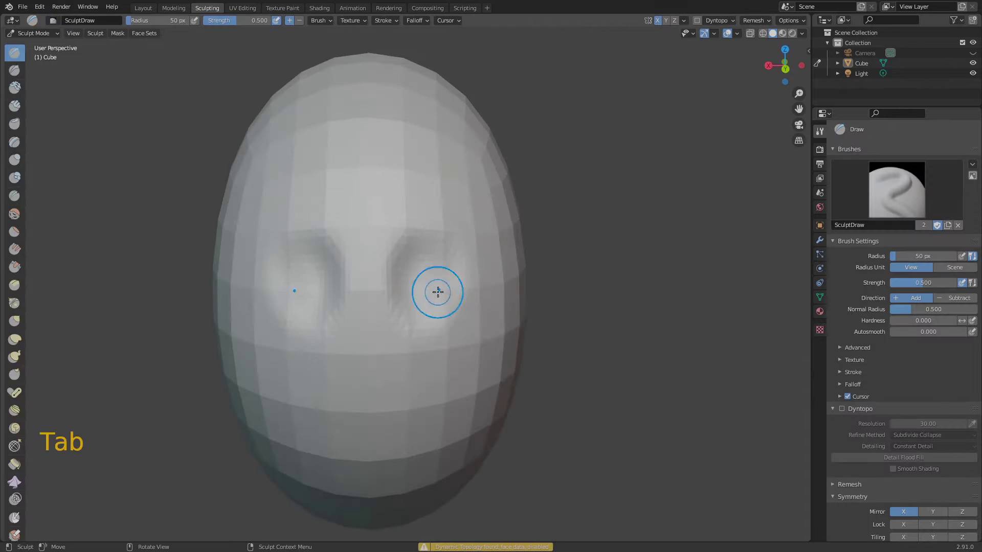
{"action": "middle_click_drag", "start_coordinate": [438, 291], "coordinate": [421, 287]}
{"action": "left_click_drag", "start_coordinate": [373, 237], "coordinate": [418, 229]}
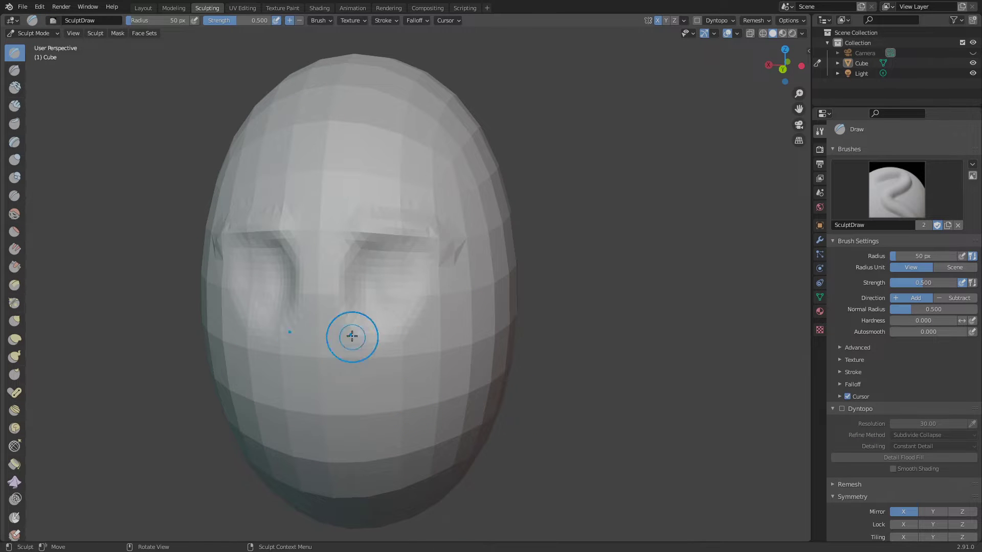
- Re-enable Dyntopo and build up a nose ridge from between the brows down the middle of the face
{"action": "left_click", "coordinate": [842, 409]}
{"action": "left_click", "coordinate": [729, 403]}
{"action": "mouse_move", "coordinate": [307, 294]}
{"action": "left_mouse_down"}
{"action": "mouse_move", "coordinate": [292, 318]}
{"action": "mouse_move", "coordinate": [318, 382]}
{"action": "left_mouse_up"}
{"action": "left_click_drag", "start_coordinate": [327, 295], "coordinate": [318, 382]}
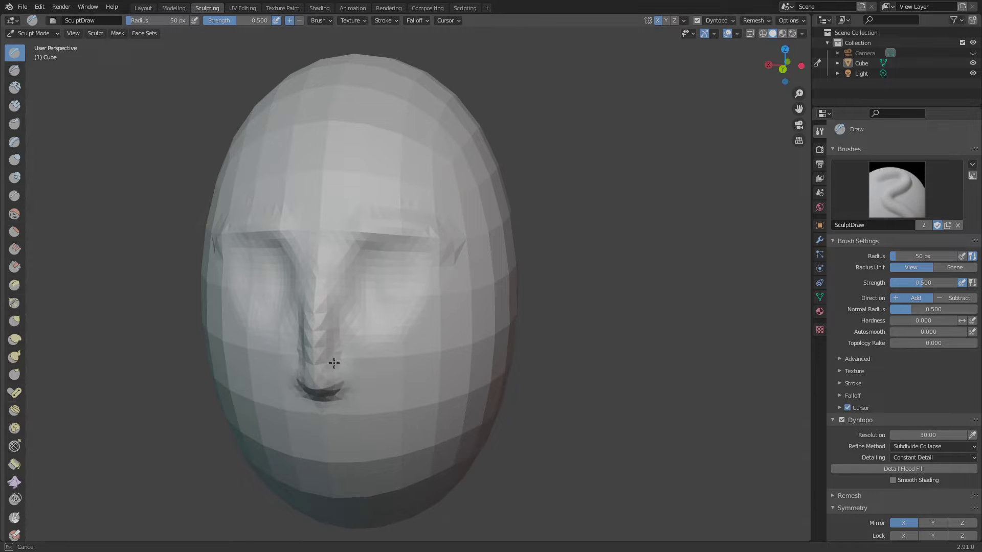
- Carve in the sides of the nose and smooth the eye sockets and inner brows
{"action": "mouse_move", "coordinate": [336, 250]}
{"action": "left_mouse_down", "text": "ctrl"}
{"action": "mouse_move", "coordinate": [318, 265]}
{"action": "mouse_move", "coordinate": [341, 338]}
{"action": "left_mouse_up", "text": "ctrl"}
{"action": "mouse_move", "coordinate": [365, 286]}
{"action": "left_mouse_down", "text": "shift"}
{"action": "mouse_move", "coordinate": [399, 257]}
{"action": "mouse_move", "coordinate": [355, 238]}
{"action": "left_mouse_up", "text": "shift"}
{"action": "mouse_move", "coordinate": [358, 233]}
{"action": "left_mouse_down", "text": "shift"}
{"action": "mouse_move", "coordinate": [377, 197]}
{"action": "mouse_move", "coordinate": [389, 283]}
{"action": "left_mouse_up", "text": "shift"}
- Carve a curved jawline groove across the lower face and up both sides
{"action": "middle_click_drag", "start_coordinate": [378, 262], "coordinate": [317, 378]}
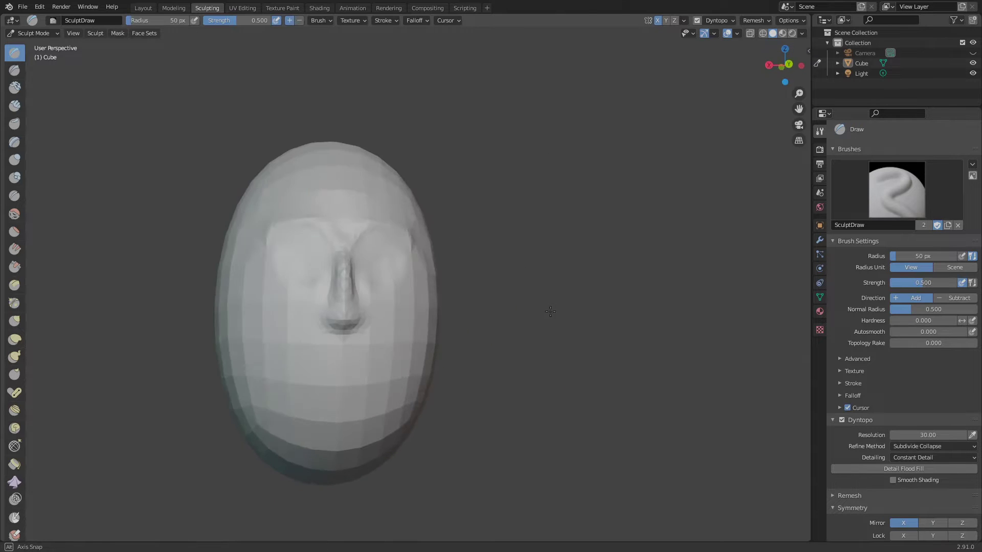
{"action": "mouse_move", "coordinate": [293, 394]}
{"action": "left_mouse_down", "text": "ctrl"}
{"action": "mouse_move", "coordinate": [348, 412]}
{"action": "mouse_move", "coordinate": [421, 355]}
{"action": "left_mouse_up", "text": "ctrl"}
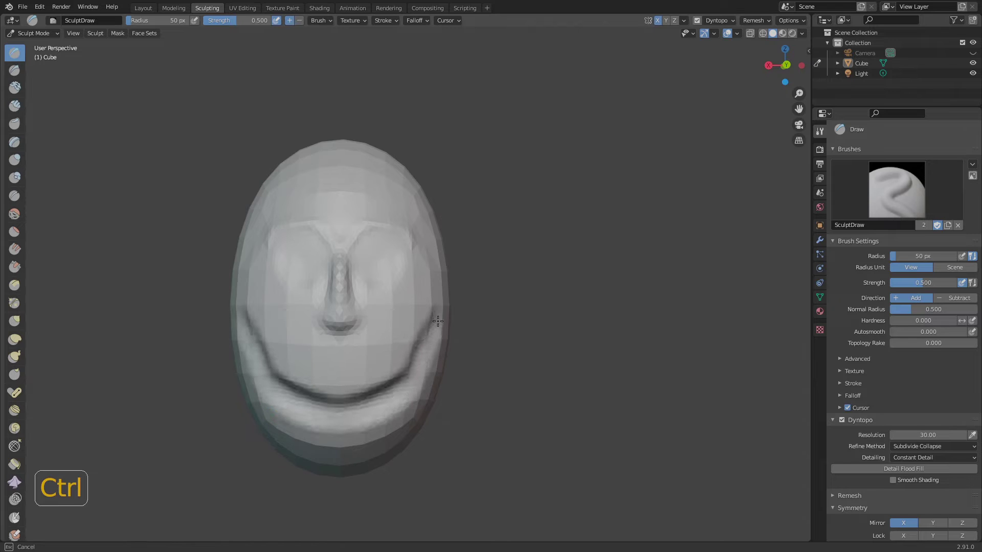
{"action": "left_click_drag", "start_coordinate": [438, 321], "coordinate": [439, 314], "text": "ctrl"}
- Build up the mouth and chin area at the middle of the jawline groove
{"action": "middle_click_drag", "start_coordinate": [555, 410], "coordinate": [496, 447]}
{"action": "scroll", "coordinate": [309, 347], "scroll_direction": "up", "scroll_amount": 6}
{"action": "scroll", "coordinate": [336, 353], "scroll_direction": "down", "scroll_amount": 4}
{"action": "mouse_move", "coordinate": [353, 358]}
{"action": "middle_mouse_down"}
{"action": "mouse_move", "coordinate": [500, 372]}
{"action": "mouse_move", "coordinate": [437, 373]}
{"action": "middle_mouse_up"}
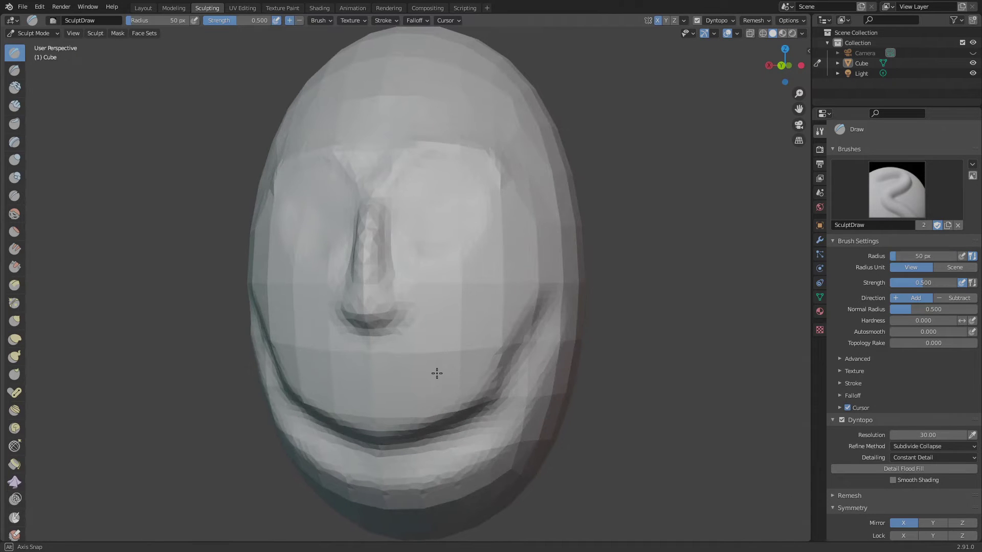
{"action": "mouse_move", "coordinate": [413, 427]}
{"action": "left_mouse_down"}
{"action": "mouse_move", "coordinate": [361, 451]}
{"action": "mouse_move", "coordinate": [368, 411]}
{"action": "mouse_move", "coordinate": [348, 437]}
{"action": "mouse_move", "coordinate": [323, 431]}
{"action": "mouse_move", "coordinate": [333, 455]}
{"action": "left_mouse_up"}
- Carve the jawline groove further back and up along the side of the head
{"action": "middle_click_drag", "start_coordinate": [468, 409], "coordinate": [441, 408]}
{"action": "scroll", "coordinate": [440, 408], "scroll_direction": "down", "scroll_amount": 4}
{"action": "scroll", "coordinate": [441, 408], "scroll_direction": "up", "scroll_amount": 2}
{"action": "middle_click_drag", "start_coordinate": [447, 442], "coordinate": [500, 268]}
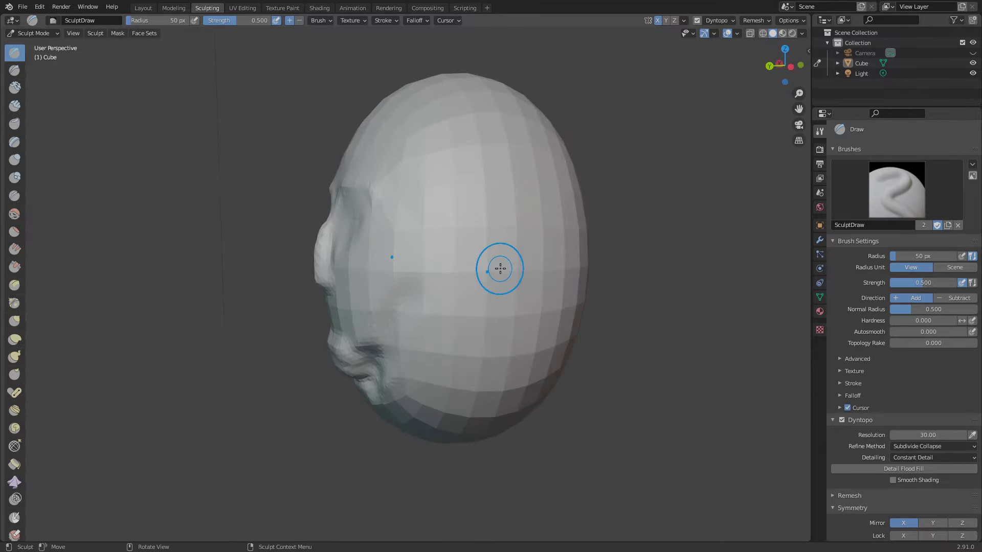
{"action": "left_click_drag", "start_coordinate": [500, 267], "coordinate": [447, 332], "text": "ctrl"}
- Carve hollows into the cheeks between the mouth and the jawline
{"action": "mouse_move", "coordinate": [361, 379]}
{"action": "middle_mouse_down"}
{"action": "mouse_move", "coordinate": [432, 410]}
{"action": "mouse_move", "coordinate": [464, 381]}
{"action": "mouse_move", "coordinate": [368, 338]}
{"action": "middle_mouse_up"}
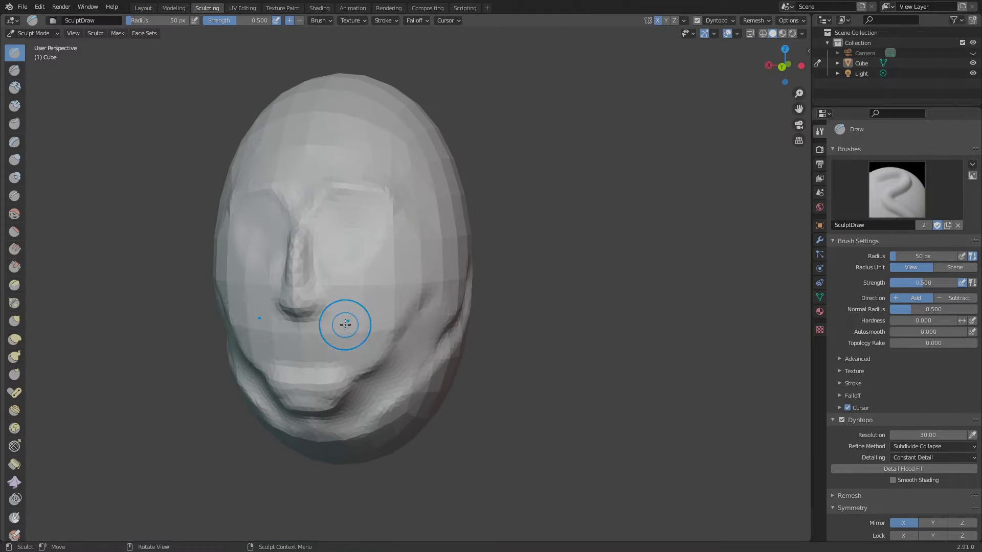
{"action": "left_click_drag", "start_coordinate": [344, 322], "coordinate": [349, 338], "text": "ctrl"}
{"action": "middle_click_drag", "start_coordinate": [415, 325], "coordinate": [438, 375]}
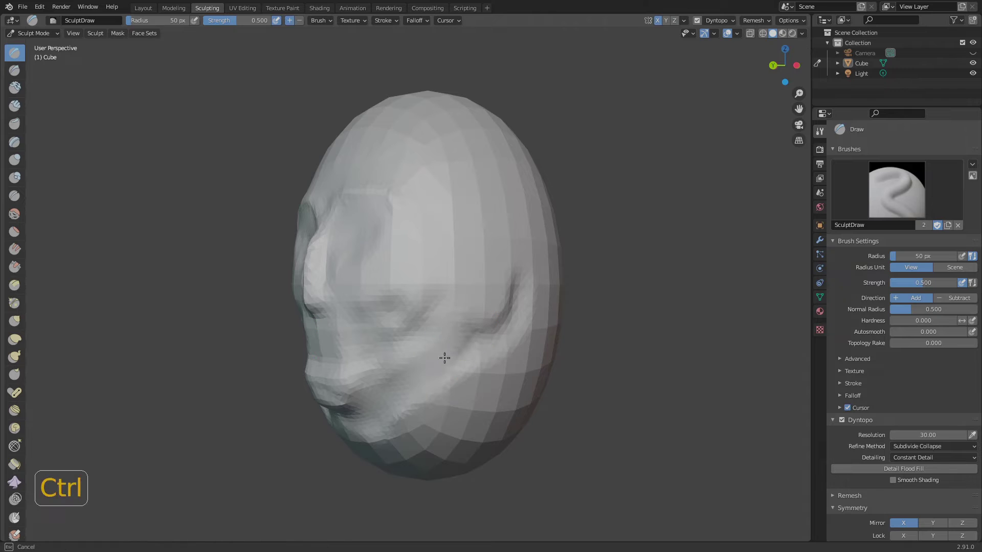
- Set the brush radius to 162 px and carve away the volume beneath the jawline
{"action": "mouse_move", "coordinate": [384, 427]}
{"action": "middle_mouse_down"}
{"action": "mouse_move", "coordinate": [520, 357]}
{"action": "mouse_move", "coordinate": [478, 459]}
{"action": "mouse_move", "coordinate": [438, 406]}
{"action": "mouse_move", "coordinate": [433, 348]}
{"action": "middle_mouse_up"}
{"action": "scroll", "coordinate": [433, 347], "scroll_direction": "up", "scroll_amount": 2}
{"action": "right_click", "coordinate": [358, 335]}
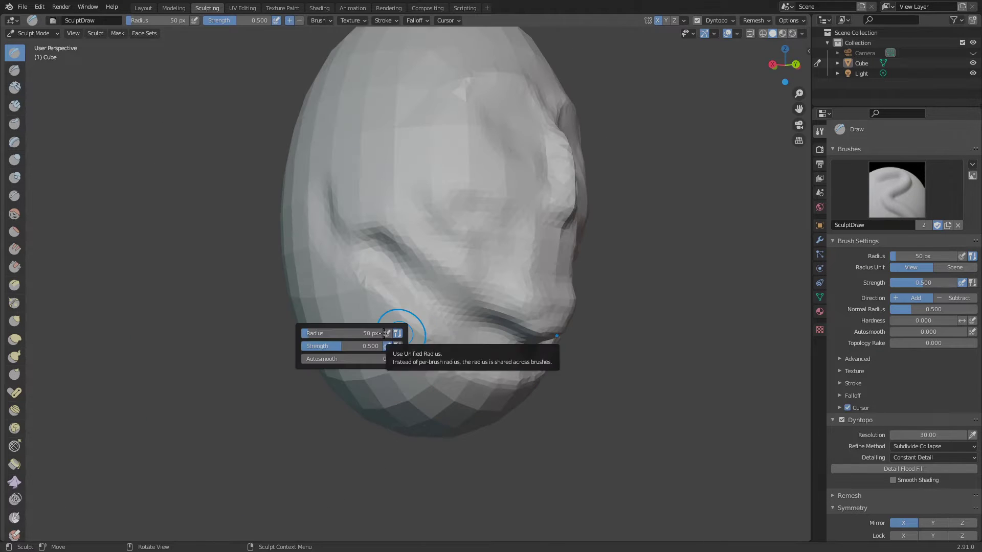
{"action": "left_click_drag", "start_coordinate": [350, 334], "coordinate": [367, 334]}
{"action": "mouse_move", "coordinate": [414, 366]}
{"action": "left_mouse_down", "text": "ctrl"}
{"action": "mouse_move", "coordinate": [377, 337]}
{"action": "mouse_move", "coordinate": [449, 375]}
{"action": "mouse_move", "coordinate": [553, 401]}
{"action": "mouse_move", "coordinate": [323, 248]}
{"action": "mouse_move", "coordinate": [297, 276]}
{"action": "mouse_move", "coordinate": [309, 86]}
{"action": "left_mouse_up", "text": "ctrl"}
- Smooth the cheek surface between the nose and the jawline
{"action": "mouse_move", "coordinate": [716, 429]}
{"action": "middle_mouse_down"}
{"action": "mouse_move", "coordinate": [578, 451]}
{"action": "mouse_move", "coordinate": [594, 455]}
{"action": "middle_mouse_up"}
{"action": "scroll", "coordinate": [588, 449], "scroll_direction": "down", "scroll_amount": 3}
{"action": "scroll", "coordinate": [566, 377], "scroll_direction": "up", "scroll_amount": 3}
{"action": "left_click_drag", "start_coordinate": [465, 265], "coordinate": [391, 318], "text": "shift"}
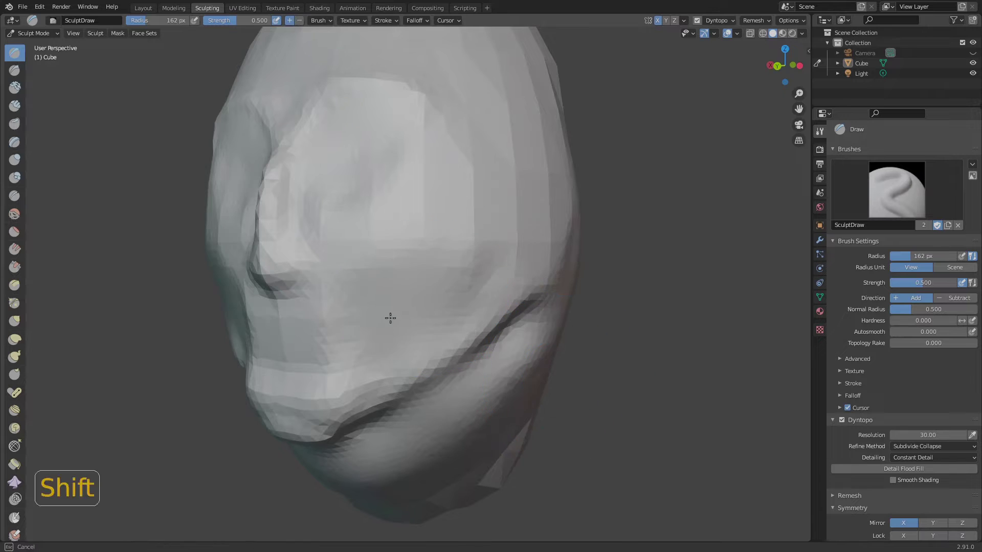
- Lower the brush strength to 0.293 and undo the trial carving in the eye sockets
{"action": "scroll", "coordinate": [390, 317], "scroll_direction": "down", "scroll_amount": 3}
{"action": "mouse_move", "coordinate": [491, 389]}
{"action": "middle_mouse_down"}
{"action": "mouse_move", "coordinate": [517, 419]}
{"action": "mouse_move", "coordinate": [582, 448]}
{"action": "middle_mouse_up"}
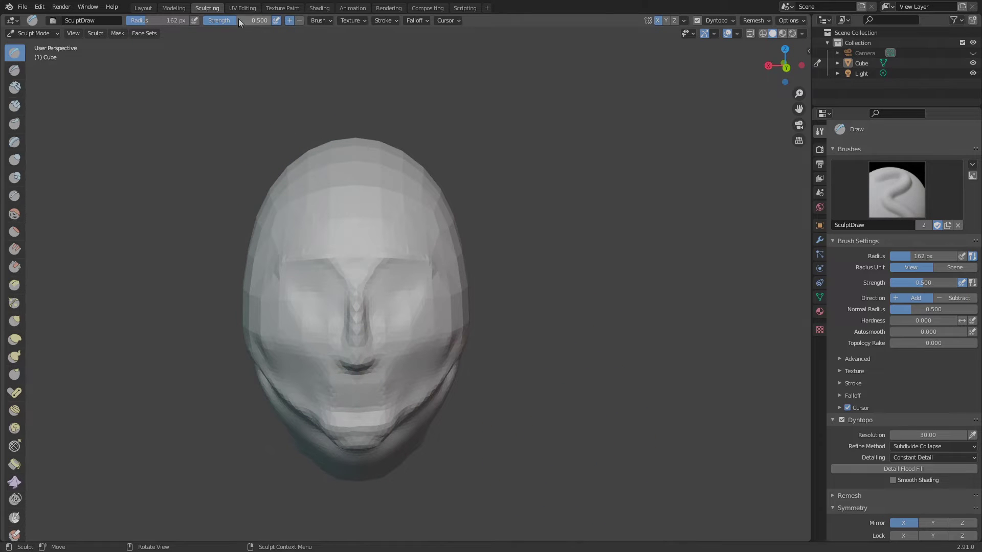
{"action": "middle_click_drag", "start_coordinate": [473, 348], "coordinate": [435, 353]}
{"action": "scroll", "coordinate": [409, 320], "scroll_direction": "up", "scroll_amount": 3}
{"action": "left_click_drag", "start_coordinate": [370, 245], "coordinate": [375, 248], "text": "ctrl"}
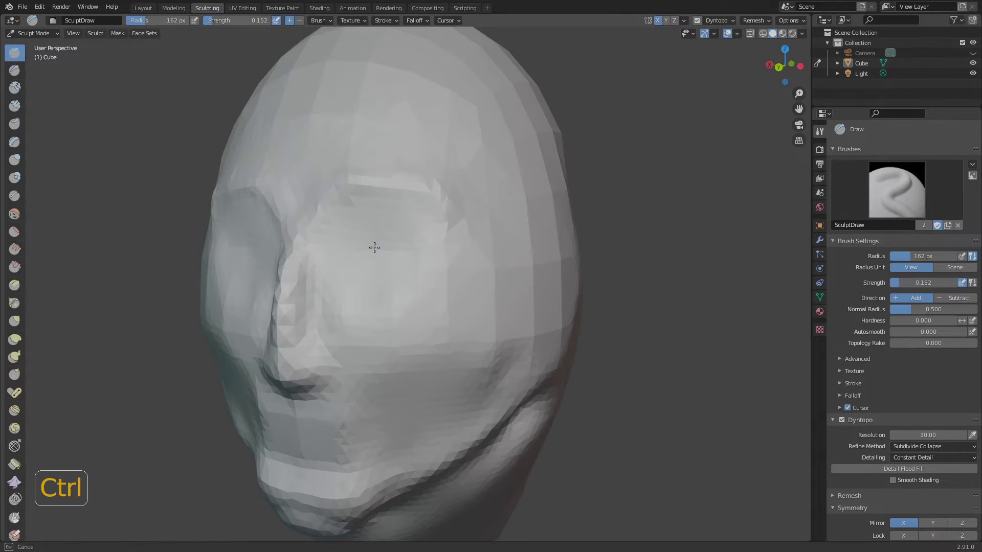
{"action": "middle_click_drag", "start_coordinate": [383, 251], "coordinate": [383, 282], "text": "ctrl"}
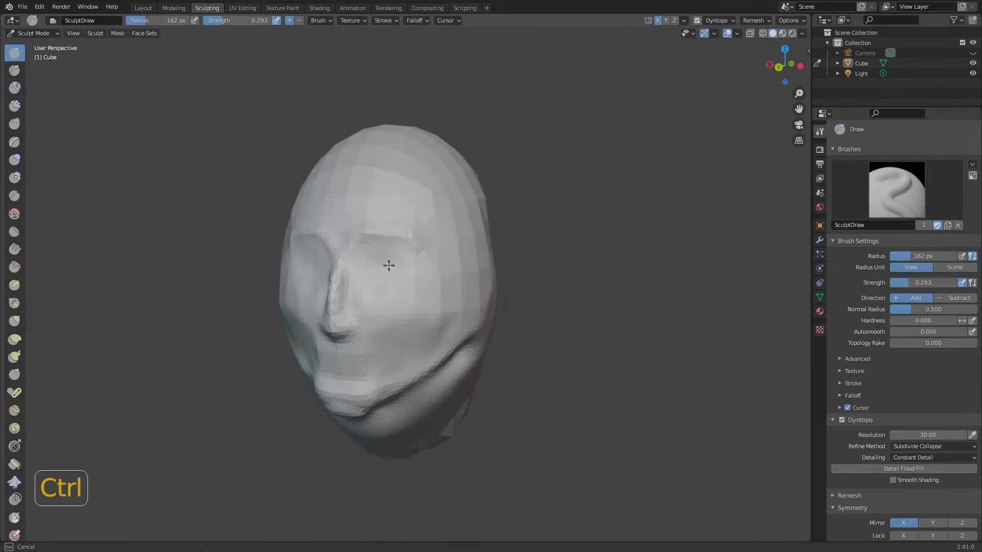
{"action": "key", "text": "ctrl+z"}
- Set the brush radius to 37 px and carve a horizontal eye crease beneath each brow
{"action": "right_click", "coordinate": [356, 293]}
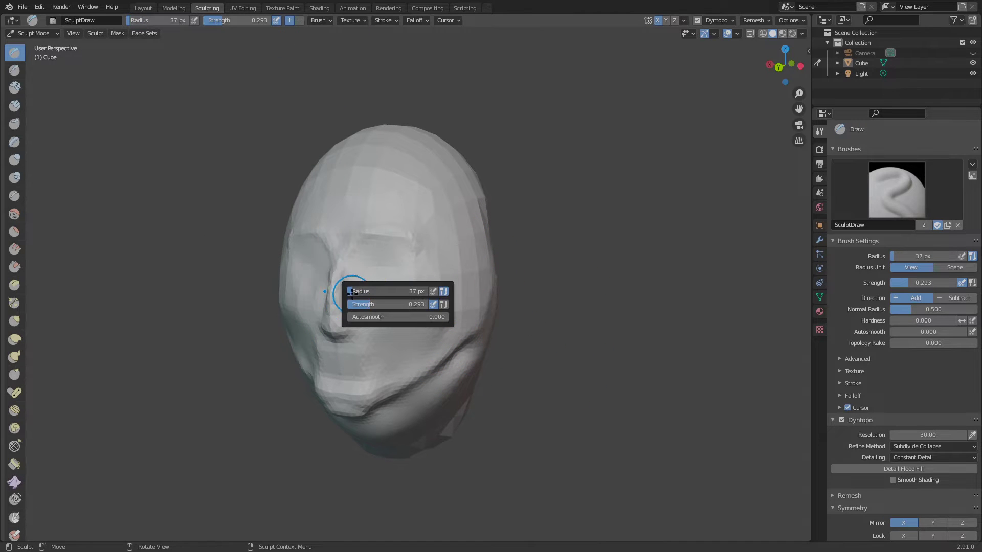
{"action": "key", "text": "super"}
{"action": "mouse_move", "coordinate": [371, 258]}
{"action": "left_mouse_down", "text": "ctrl"}
{"action": "mouse_move", "coordinate": [402, 265]}
{"action": "mouse_move", "coordinate": [396, 271]}
{"action": "left_mouse_up", "text": "ctrl"}
{"action": "scroll", "coordinate": [395, 298], "scroll_direction": "up", "scroll_amount": 6}
{"action": "scroll", "coordinate": [394, 298], "scroll_direction": "down", "scroll_amount": 6}
- Carve hollows beneath the cheekbones and along the underside of the jaw
{"action": "mouse_move", "coordinate": [388, 361]}
{"action": "middle_mouse_down"}
{"action": "mouse_move", "coordinate": [426, 354]}
{"action": "mouse_move", "coordinate": [489, 308]}
{"action": "middle_mouse_up"}
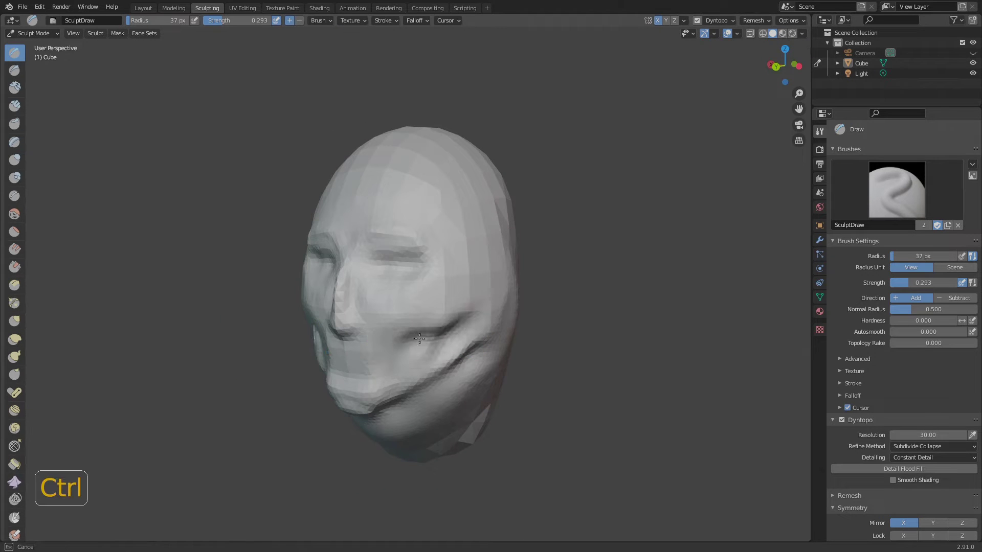
{"action": "middle_click_drag", "start_coordinate": [421, 386], "coordinate": [440, 413]}
{"action": "middle_click_drag", "start_coordinate": [438, 330], "coordinate": [411, 391]}
{"action": "mouse_move", "coordinate": [411, 390]}
{"action": "left_mouse_down", "text": "ctrl"}
{"action": "mouse_move", "coordinate": [332, 345]}
{"action": "mouse_move", "coordinate": [292, 361]}
{"action": "left_mouse_up", "text": "ctrl"}
- Carve the neck area beneath the chin and smooth the surface around the jaw
{"action": "mouse_move", "coordinate": [594, 409]}
{"action": "middle_mouse_down"}
{"action": "mouse_move", "coordinate": [518, 439]}
{"action": "mouse_move", "coordinate": [488, 434]}
{"action": "middle_mouse_up"}
{"action": "left_click_drag", "start_coordinate": [412, 297], "coordinate": [399, 342], "text": "shift"}
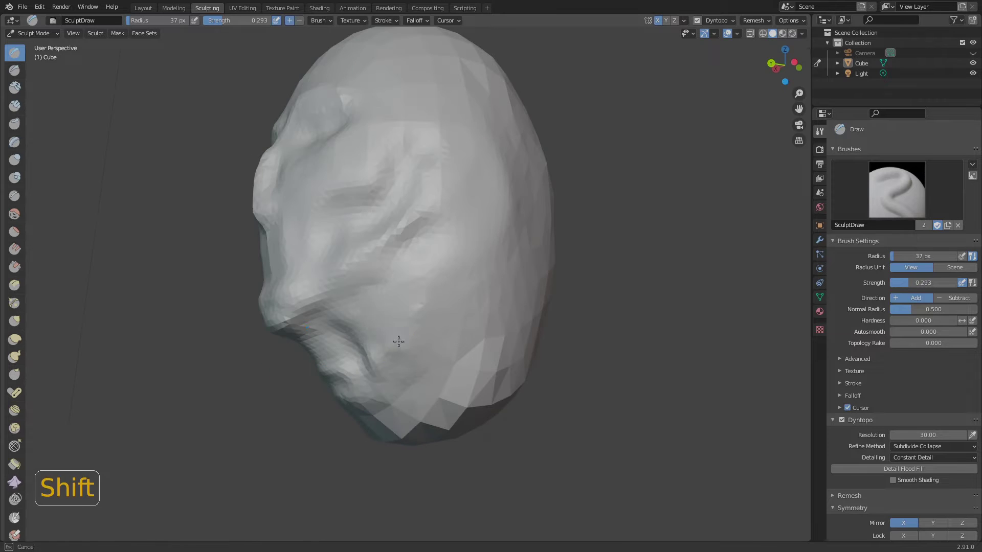
{"action": "mouse_move", "coordinate": [369, 409]}
{"action": "middle_mouse_down"}
{"action": "mouse_move", "coordinate": [431, 447]}
{"action": "mouse_move", "coordinate": [422, 424]}
{"action": "middle_mouse_up"}
{"action": "left_click_drag", "start_coordinate": [335, 358], "coordinate": [376, 390], "text": "ctrl"}
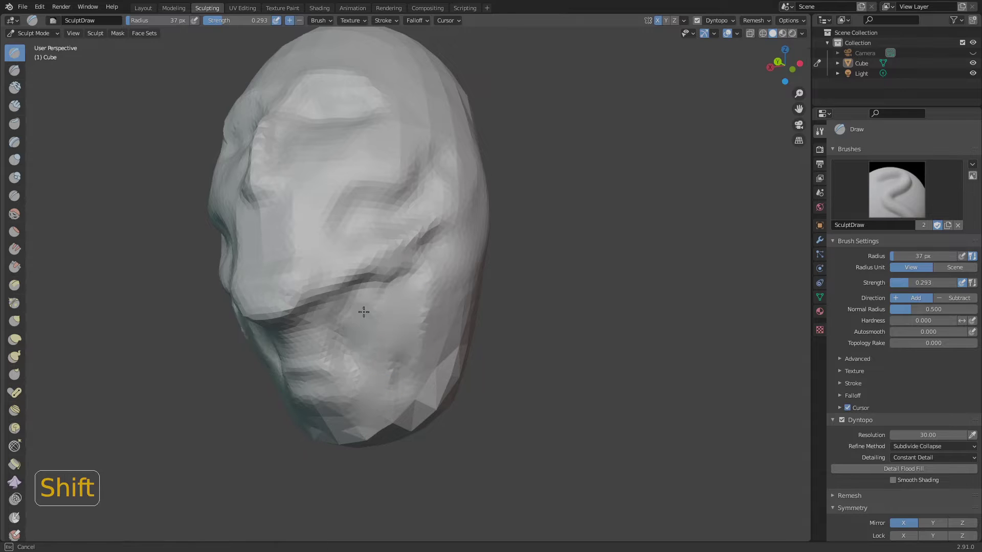
{"action": "left_click_drag", "start_coordinate": [364, 312], "coordinate": [430, 258], "text": "shift"}
- Build up the ear shape on the side of the head behind the jaw
{"action": "mouse_move", "coordinate": [443, 397]}
{"action": "middle_mouse_down"}
{"action": "mouse_move", "coordinate": [530, 417]}
{"action": "mouse_move", "coordinate": [481, 449]}
{"action": "middle_mouse_up"}
{"action": "scroll", "coordinate": [481, 449], "scroll_direction": "down", "scroll_amount": 5}
{"action": "scroll", "coordinate": [394, 430], "scroll_direction": "up", "scroll_amount": 5}
{"action": "scroll", "coordinate": [373, 467], "scroll_direction": "down", "scroll_amount": 2}
{"action": "mouse_move", "coordinate": [373, 467]}
{"action": "middle_mouse_down"}
{"action": "mouse_move", "coordinate": [432, 466]}
{"action": "mouse_move", "coordinate": [377, 443]}
{"action": "mouse_move", "coordinate": [343, 446]}
{"action": "middle_mouse_up"}
{"action": "middle_click_drag", "start_coordinate": [487, 478], "coordinate": [436, 475]}
{"action": "scroll", "coordinate": [421, 301], "scroll_direction": "up", "scroll_amount": 3}
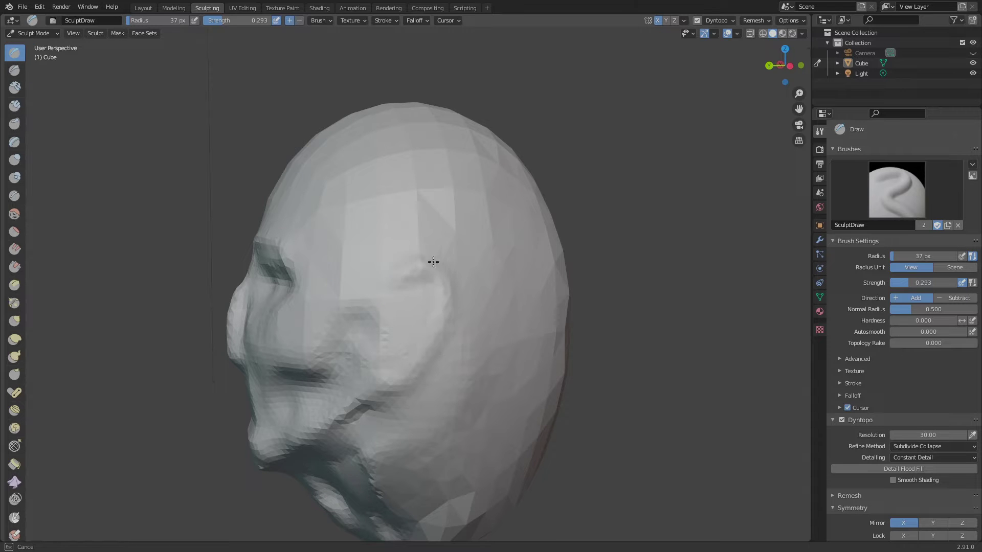
- Build up the tip of the nose and smooth along the nose
{"action": "middle_click_drag", "start_coordinate": [405, 381], "coordinate": [125, 380]}
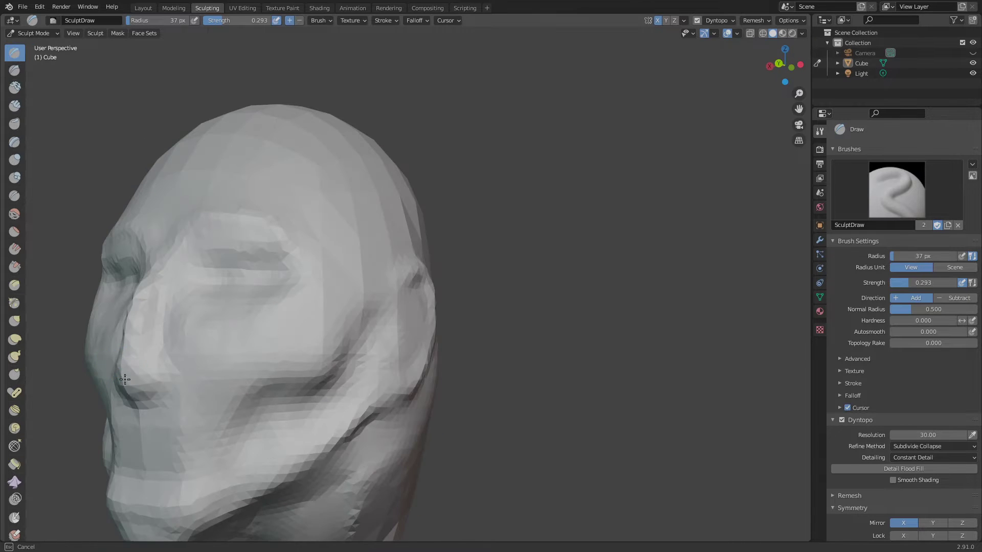
{"action": "left_click_drag", "start_coordinate": [131, 342], "coordinate": [136, 367]}
{"action": "middle_click_drag", "start_coordinate": [430, 342], "coordinate": [478, 335]}
{"action": "scroll", "coordinate": [477, 336], "scroll_direction": "down", "scroll_amount": 4}
{"action": "scroll", "coordinate": [378, 306], "scroll_direction": "up", "scroll_amount": 8}
{"action": "scroll", "coordinate": [390, 305], "scroll_direction": "down", "scroll_amount": 5}
{"action": "left_click_drag", "start_coordinate": [402, 358], "coordinate": [396, 277], "text": "shift"}
{"action": "mouse_move", "coordinate": [516, 442]}
{"action": "middle_mouse_down"}
{"action": "mouse_move", "coordinate": [449, 449]}
{"action": "mouse_move", "coordinate": [390, 349]}
{"action": "middle_mouse_up"}
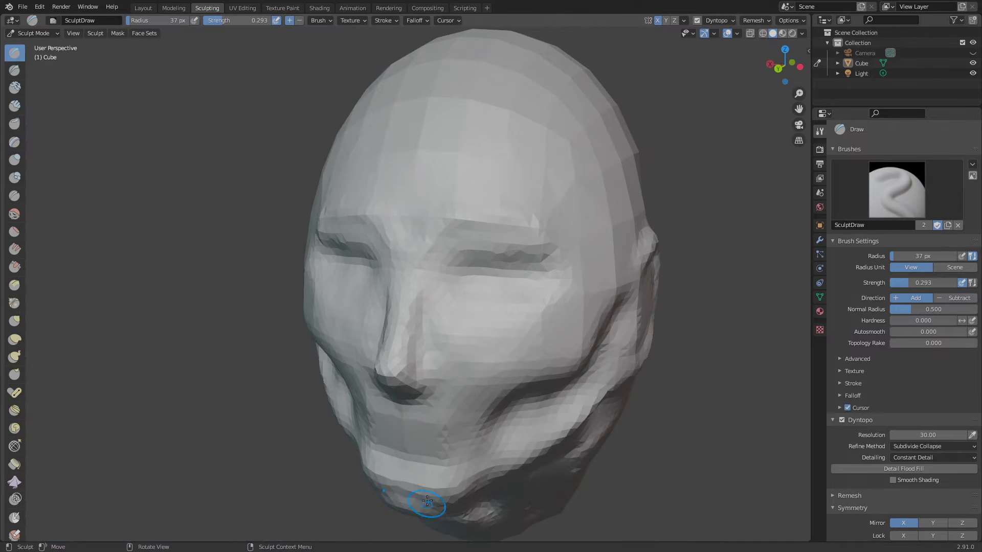
- Lower the brush strength to 0.167 and start adding volume to the sides of the nose tip
{"action": "middle_click_drag", "start_coordinate": [428, 503], "coordinate": [206, 26]}
{"action": "middle_click_drag", "start_coordinate": [395, 402], "coordinate": [404, 296]}
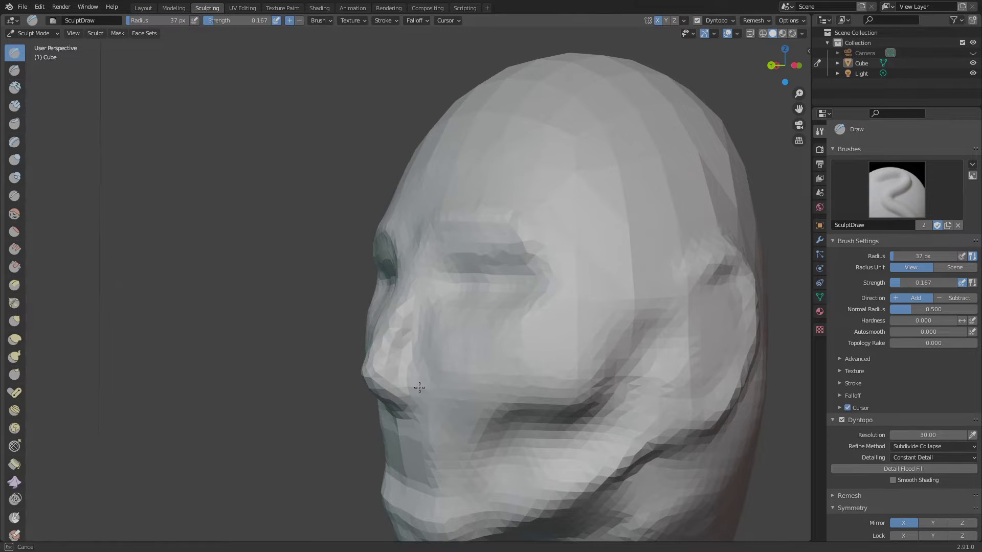
{"action": "mouse_move", "coordinate": [420, 388]}
{"action": "middle_mouse_down"}
{"action": "mouse_move", "coordinate": [374, 392]}
{"action": "mouse_move", "coordinate": [498, 465]}
{"action": "mouse_move", "coordinate": [462, 397]}
{"action": "mouse_move", "coordinate": [419, 395]}
{"action": "middle_mouse_up"}
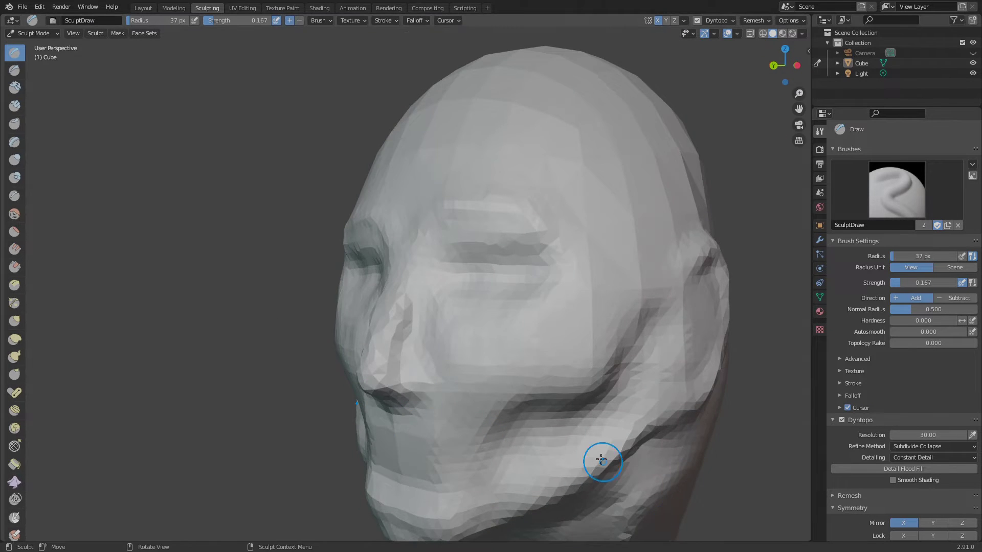
- Set brush strength to 0.441 and Dyntopo resolution to 50, then sculpt the nostril wings and carve the nostril openings
{"action": "middle_click_drag", "start_coordinate": [601, 460], "coordinate": [417, 391]}
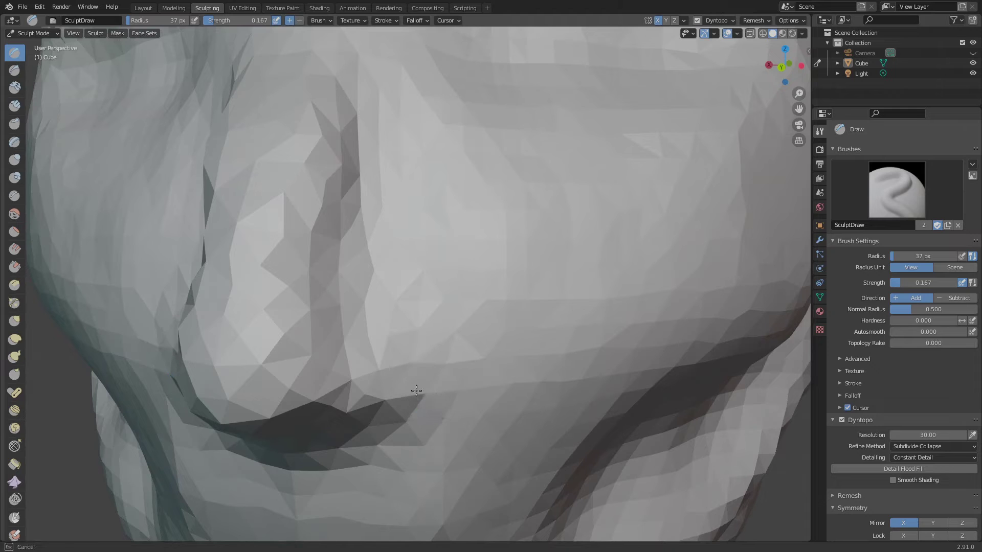
{"action": "left_click_drag", "start_coordinate": [381, 364], "coordinate": [371, 365]}
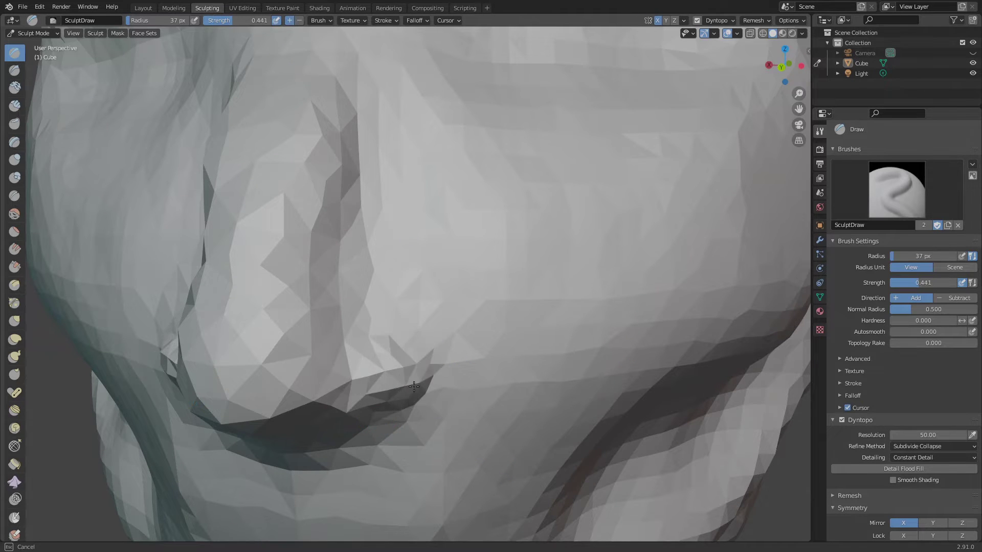
{"action": "left_click_drag", "start_coordinate": [414, 387], "coordinate": [391, 401]}
{"action": "middle_click_drag", "start_coordinate": [397, 404], "coordinate": [397, 371]}
{"action": "mouse_move", "coordinate": [373, 420]}
{"action": "left_mouse_down", "text": "ctrl"}
{"action": "mouse_move", "coordinate": [322, 427]}
{"action": "mouse_move", "coordinate": [358, 419]}
{"action": "mouse_move", "coordinate": [341, 411]}
{"action": "mouse_move", "coordinate": [381, 413]}
{"action": "left_mouse_up", "text": "ctrl"}
{"action": "middle_click_drag", "start_coordinate": [452, 432], "coordinate": [452, 397]}
{"action": "mouse_move", "coordinate": [389, 425]}
{"action": "left_mouse_down"}
{"action": "mouse_move", "coordinate": [384, 414]}
{"action": "mouse_move", "coordinate": [388, 435]}
{"action": "left_mouse_up"}
- Set the Dyntopo resolution to 80, carve the crease around the nostril wing and smooth beside it
{"action": "middle_click_drag", "start_coordinate": [311, 474], "coordinate": [443, 380]}
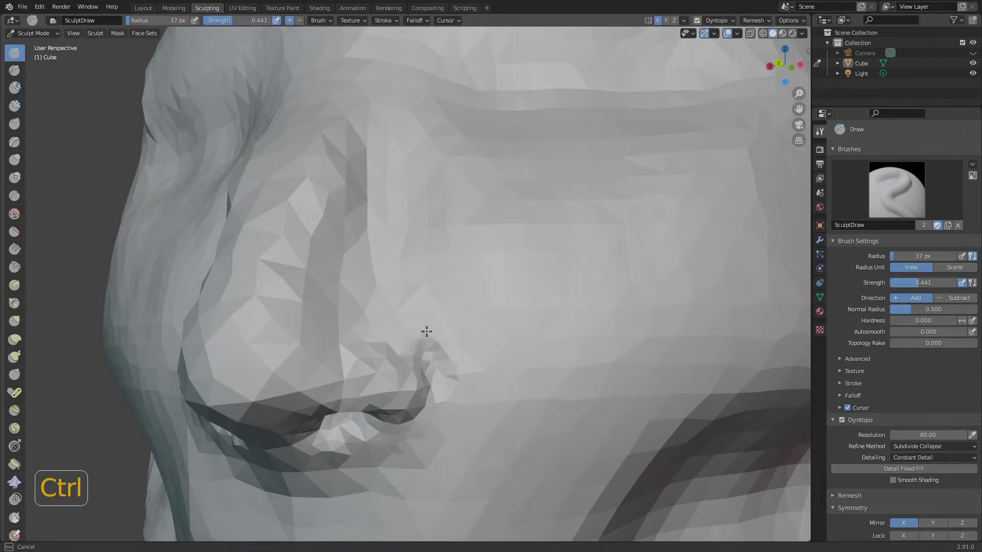
{"action": "left_click_drag", "start_coordinate": [439, 413], "coordinate": [430, 429], "text": "ctrl"}
{"action": "left_click_drag", "start_coordinate": [409, 302], "coordinate": [451, 443], "text": "shift"}
- Smooth the bridge and side of the nose
{"action": "scroll", "coordinate": [452, 443], "scroll_direction": "down", "scroll_amount": 12}
{"action": "middle_click_drag", "start_coordinate": [452, 443], "coordinate": [385, 291]}
{"action": "scroll", "coordinate": [443, 393], "scroll_direction": "up", "scroll_amount": 3}
{"action": "scroll", "coordinate": [443, 393], "scroll_direction": "up", "scroll_amount": 4}
{"action": "scroll", "coordinate": [432, 340], "scroll_direction": "down", "scroll_amount": 7}
{"action": "scroll", "coordinate": [450, 346], "scroll_direction": "up", "scroll_amount": 12}
{"action": "scroll", "coordinate": [430, 343], "scroll_direction": "down", "scroll_amount": 7}
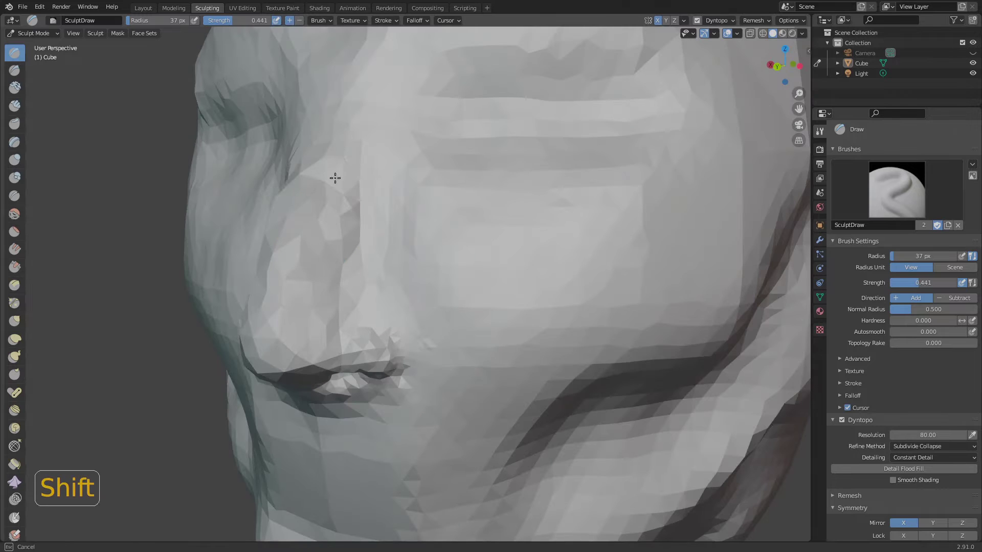
{"action": "middle_click_drag", "start_coordinate": [336, 177], "coordinate": [368, 241], "text": "shift"}
{"action": "left_click_drag", "start_coordinate": [368, 241], "coordinate": [366, 277], "text": "shift"}
- Smooth the cheek and the fold beneath it
{"action": "scroll", "coordinate": [435, 338], "scroll_direction": "down", "scroll_amount": 9}
{"action": "mouse_move", "coordinate": [434, 338]}
{"action": "middle_mouse_down"}
{"action": "mouse_move", "coordinate": [548, 370]}
{"action": "mouse_move", "coordinate": [438, 342]}
{"action": "middle_mouse_up"}
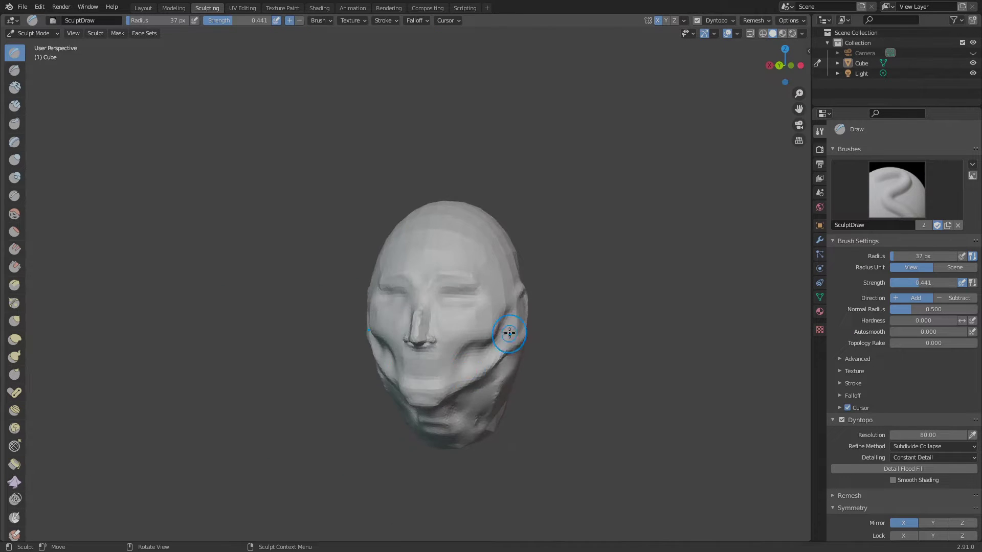
{"action": "scroll", "coordinate": [509, 330], "scroll_direction": "up", "scroll_amount": 3}
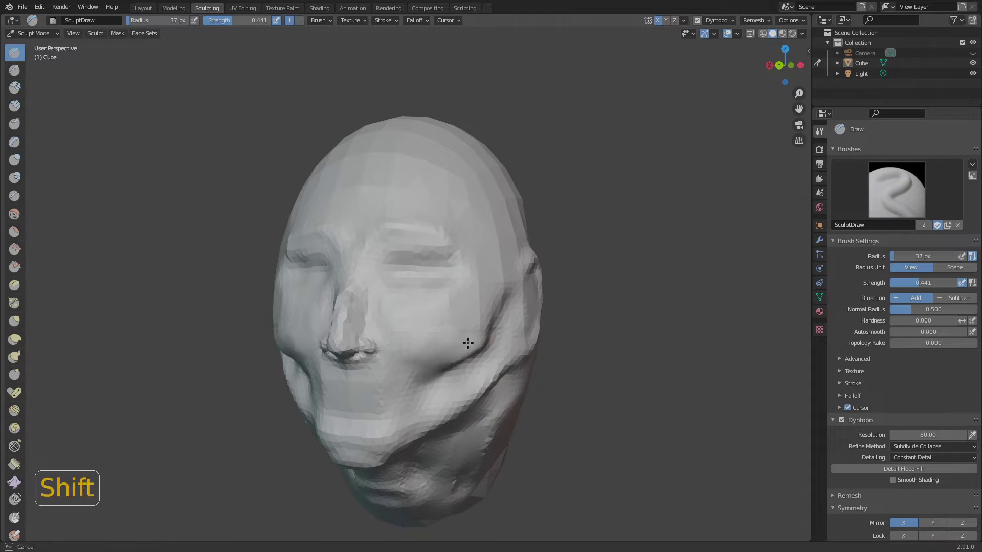
{"action": "middle_click_drag", "start_coordinate": [463, 389], "coordinate": [407, 192]}
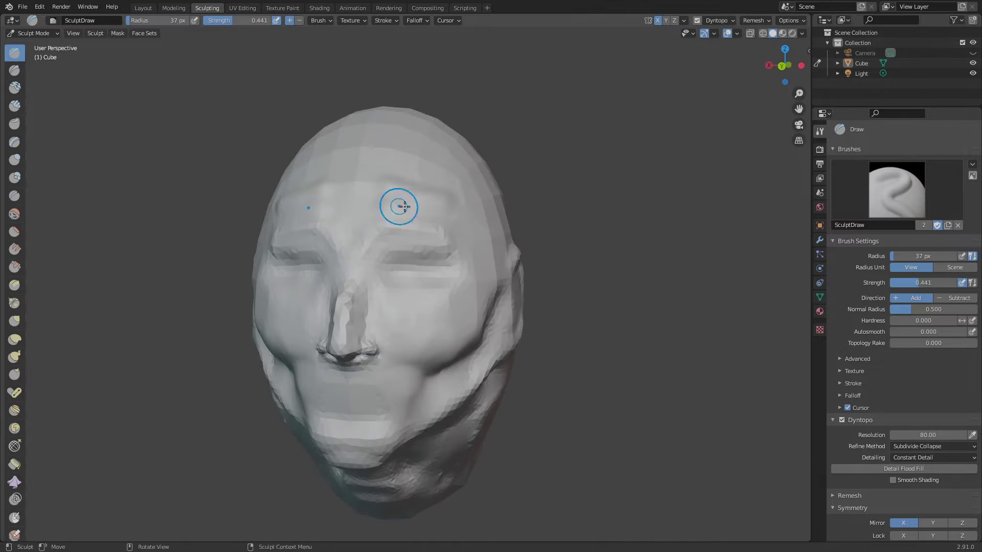
- Carve in the nape below the back of the skull with an inverted Draw stroke and smooth the area below it
{"action": "middle_click_drag", "start_coordinate": [500, 258], "coordinate": [702, 292]}
{"action": "mouse_move", "coordinate": [450, 356]}
{"action": "left_mouse_down", "text": "ctrl"}
{"action": "mouse_move", "coordinate": [412, 364]}
{"action": "mouse_move", "coordinate": [409, 435]}
{"action": "mouse_move", "coordinate": [424, 389]}
{"action": "mouse_move", "coordinate": [450, 400]}
{"action": "mouse_move", "coordinate": [343, 376]}
{"action": "left_mouse_up", "text": "ctrl"}
{"action": "mouse_move", "coordinate": [481, 389]}
{"action": "middle_mouse_down"}
{"action": "mouse_move", "coordinate": [351, 404]}
{"action": "mouse_move", "coordinate": [460, 404]}
{"action": "middle_mouse_up"}
{"action": "mouse_move", "coordinate": [435, 335]}
{"action": "left_mouse_down", "text": "shift"}
{"action": "mouse_move", "coordinate": [399, 333]}
{"action": "mouse_move", "coordinate": [425, 337]}
{"action": "mouse_move", "coordinate": [473, 468]}
{"action": "left_mouse_up", "text": "shift"}
{"action": "left_click_drag", "start_coordinate": [455, 442], "coordinate": [407, 452], "text": "shift"}
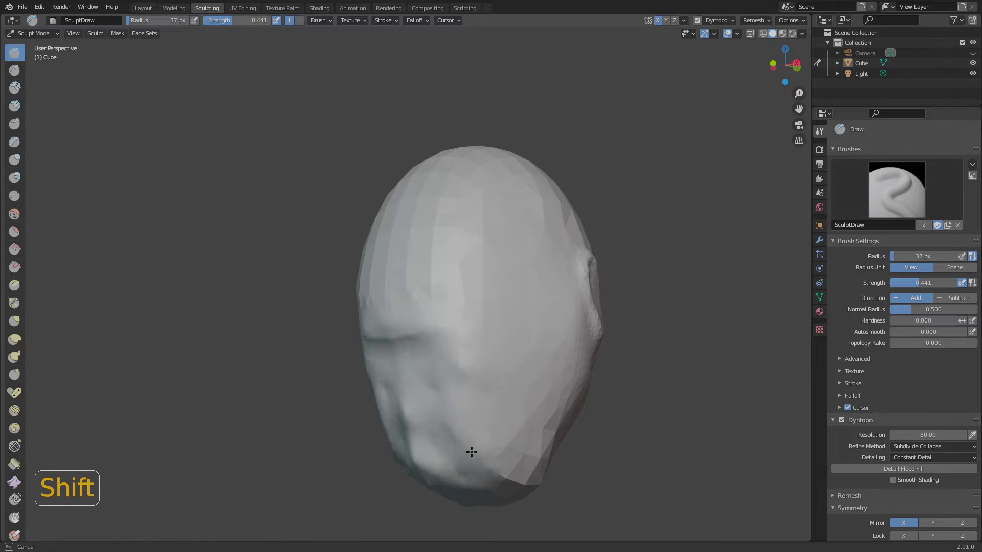
{"action": "left_click_drag", "start_coordinate": [471, 452], "coordinate": [492, 466], "text": "shift"}
- Carve the groove under the skull from the nape towards the ear and down the neck, and smooth it
{"action": "middle_click_drag", "start_coordinate": [637, 465], "coordinate": [573, 461]}
{"action": "mouse_move", "coordinate": [430, 344]}
{"action": "left_mouse_down", "text": "ctrl"}
{"action": "mouse_move", "coordinate": [454, 351]}
{"action": "mouse_move", "coordinate": [460, 465]}
{"action": "mouse_move", "coordinate": [514, 445]}
{"action": "left_mouse_up", "text": "ctrl"}
{"action": "left_click_drag", "start_coordinate": [509, 379], "coordinate": [543, 406], "text": "ctrl"}
{"action": "middle_click_drag", "start_coordinate": [637, 480], "coordinate": [610, 485]}
{"action": "middle_click_drag", "start_coordinate": [628, 434], "coordinate": [601, 404]}
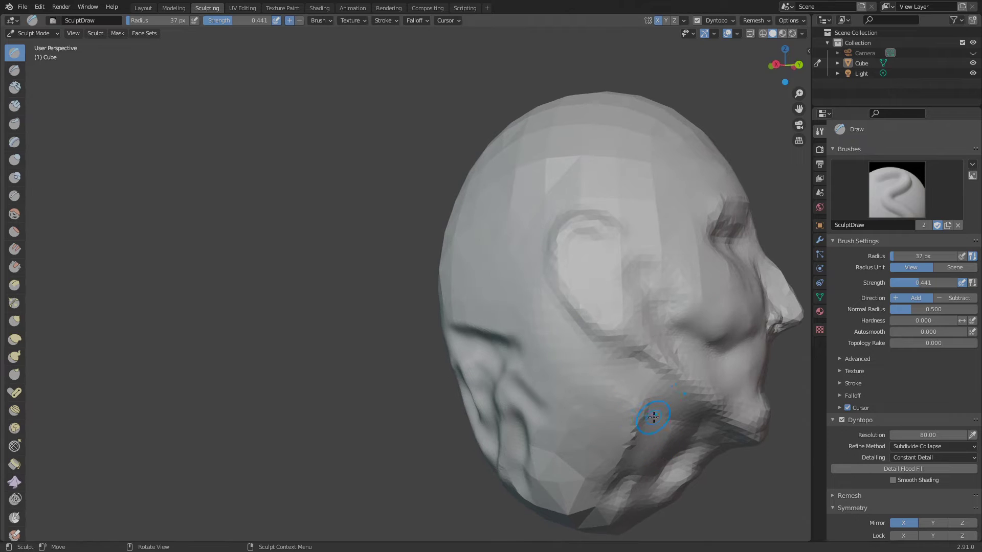
{"action": "left_click_drag", "start_coordinate": [555, 339], "coordinate": [590, 388], "text": "ctrl"}
{"action": "mouse_move", "coordinate": [537, 358]}
{"action": "left_mouse_down", "text": "ctrl"}
{"action": "mouse_move", "coordinate": [460, 332]}
{"action": "mouse_move", "coordinate": [512, 330]}
{"action": "mouse_move", "coordinate": [496, 489]}
{"action": "left_mouse_up", "text": "ctrl"}
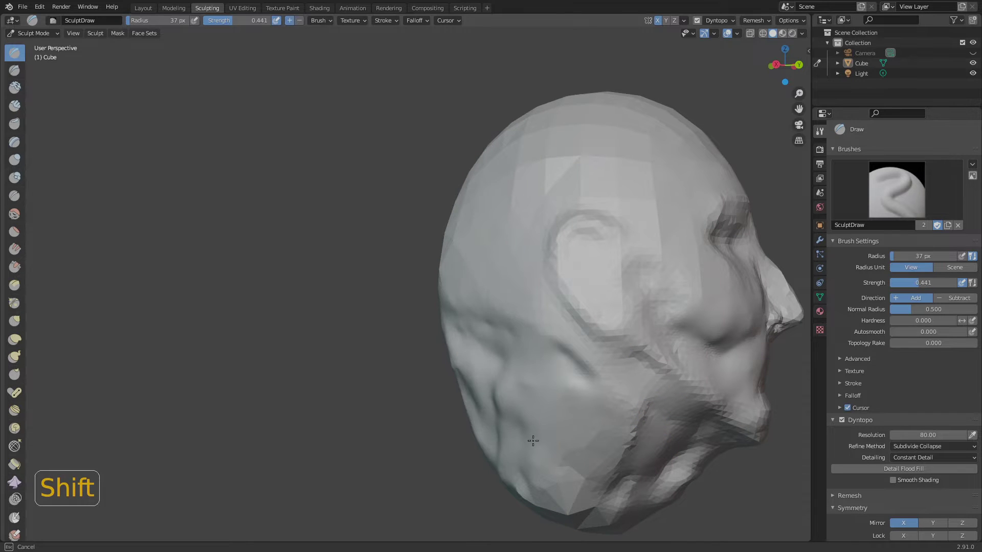
{"action": "middle_click_drag", "start_coordinate": [533, 441], "coordinate": [428, 373]}
{"action": "left_click_drag", "start_coordinate": [487, 402], "coordinate": [510, 409], "text": "shift"}
- Add volume along the cheek and jaw with the Draw brush and smooth over the same area
{"action": "middle_click_drag", "start_coordinate": [511, 410], "coordinate": [414, 294]}
{"action": "scroll", "coordinate": [414, 295], "scroll_direction": "up", "scroll_amount": 2}
{"action": "scroll", "coordinate": [415, 294], "scroll_direction": "down", "scroll_amount": 7}
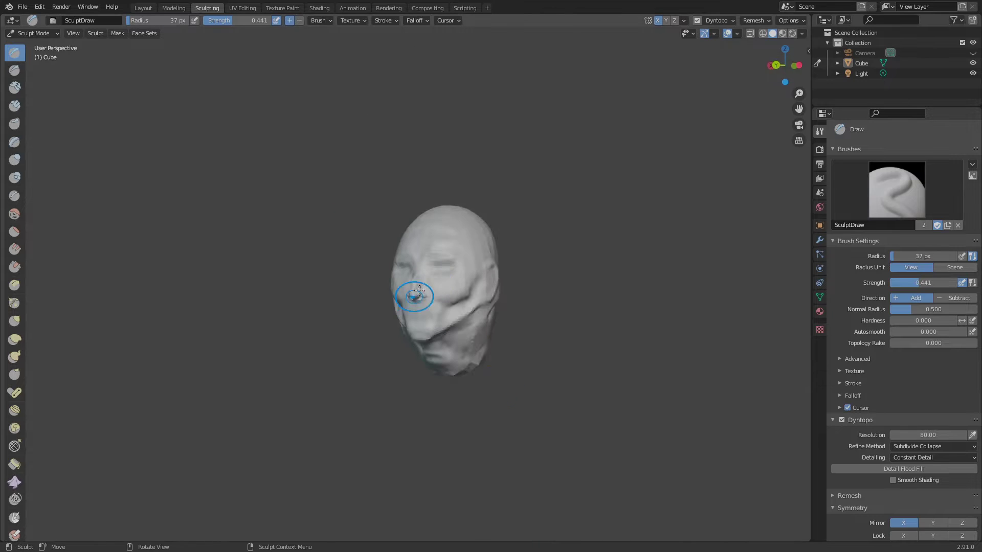
{"action": "scroll", "coordinate": [414, 294], "scroll_direction": "up", "scroll_amount": 3}
{"action": "mouse_move", "coordinate": [588, 429]}
{"action": "middle_mouse_down"}
{"action": "mouse_move", "coordinate": [483, 437]}
{"action": "mouse_move", "coordinate": [554, 435]}
{"action": "middle_mouse_up"}
{"action": "scroll", "coordinate": [445, 312], "scroll_direction": "up", "scroll_amount": 4}
{"action": "mouse_move", "coordinate": [536, 333]}
{"action": "left_mouse_down"}
{"action": "mouse_move", "coordinate": [507, 372]}
{"action": "mouse_move", "coordinate": [532, 308]}
{"action": "mouse_move", "coordinate": [387, 426]}
{"action": "left_mouse_up"}
{"action": "left_click_drag", "start_coordinate": [537, 344], "coordinate": [382, 434], "text": "shift"}
- Smooth the faceted bridge and side of the nose into a continuous surface
{"action": "scroll", "coordinate": [457, 373], "scroll_direction": "down", "scroll_amount": 8}
{"action": "middle_click_drag", "start_coordinate": [457, 373], "coordinate": [460, 404]}
{"action": "scroll", "coordinate": [401, 347], "scroll_direction": "up", "scroll_amount": 2}
{"action": "mouse_move", "coordinate": [530, 413]}
{"action": "middle_mouse_down"}
{"action": "mouse_move", "coordinate": [479, 413]}
{"action": "mouse_move", "coordinate": [439, 358]}
{"action": "middle_mouse_up"}
{"action": "scroll", "coordinate": [416, 333], "scroll_direction": "up", "scroll_amount": 6}
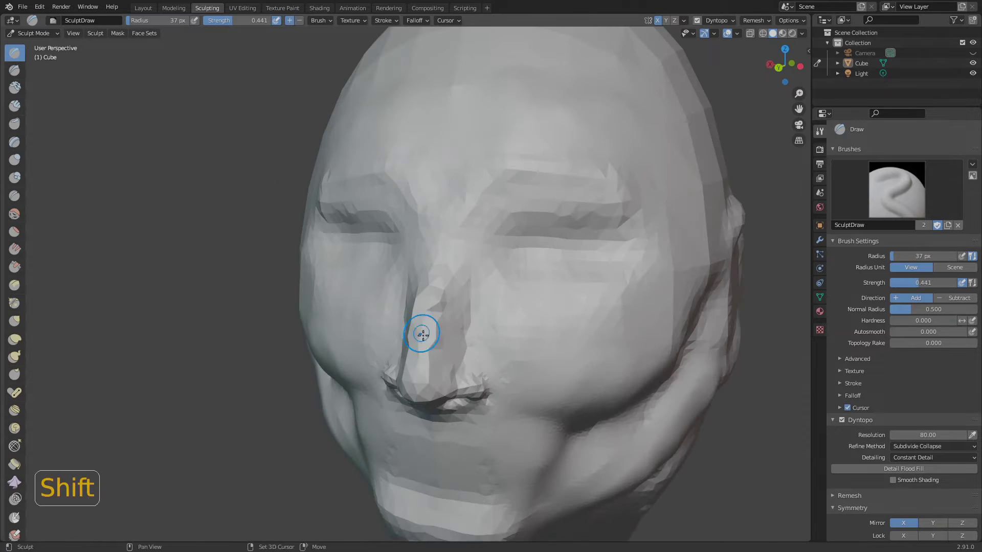
{"action": "mouse_move", "coordinate": [450, 328]}
{"action": "left_mouse_down", "text": "shift"}
{"action": "mouse_move", "coordinate": [449, 274]}
{"action": "mouse_move", "coordinate": [462, 333]}
{"action": "left_mouse_up", "text": "shift"}
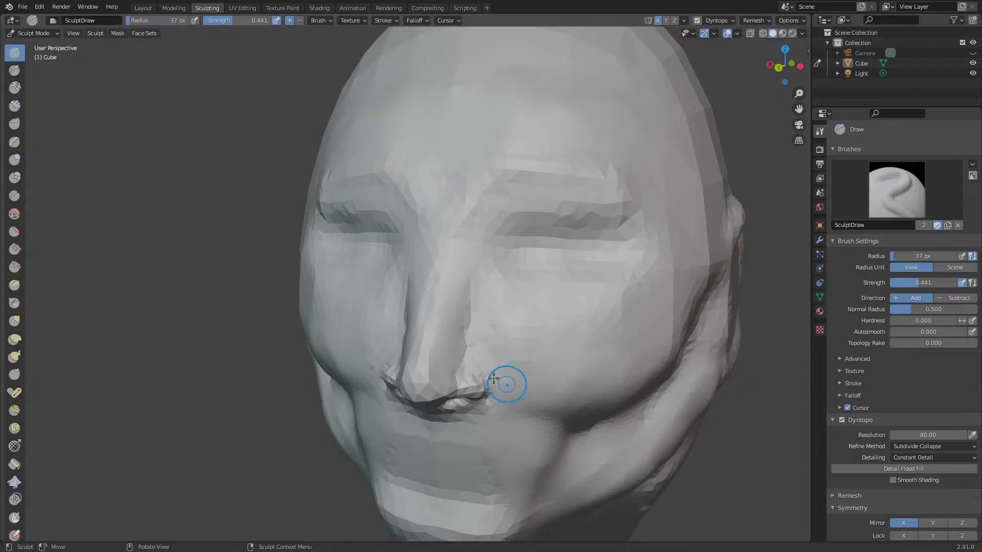
- Smooth the nostril wing and add volume to round it out
{"action": "mouse_move", "coordinate": [444, 305]}
{"action": "middle_mouse_down"}
{"action": "mouse_move", "coordinate": [478, 327]}
{"action": "mouse_move", "coordinate": [446, 389]}
{"action": "middle_mouse_up"}
{"action": "scroll", "coordinate": [446, 405], "scroll_direction": "up", "scroll_amount": 8}
{"action": "scroll", "coordinate": [445, 404], "scroll_direction": "down", "scroll_amount": 8}
{"action": "left_click_drag", "start_coordinate": [384, 408], "coordinate": [382, 404], "text": "shift"}
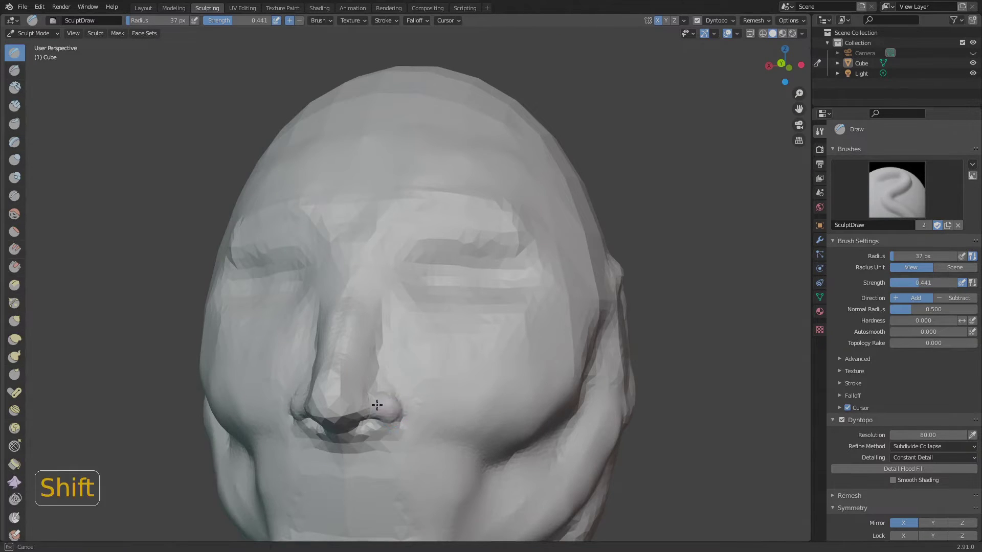
{"action": "middle_click_drag", "start_coordinate": [382, 404], "coordinate": [403, 430]}
{"action": "left_click_drag", "start_coordinate": [384, 399], "coordinate": [374, 390]}
{"action": "scroll", "coordinate": [393, 407], "scroll_direction": "down", "scroll_amount": 6}
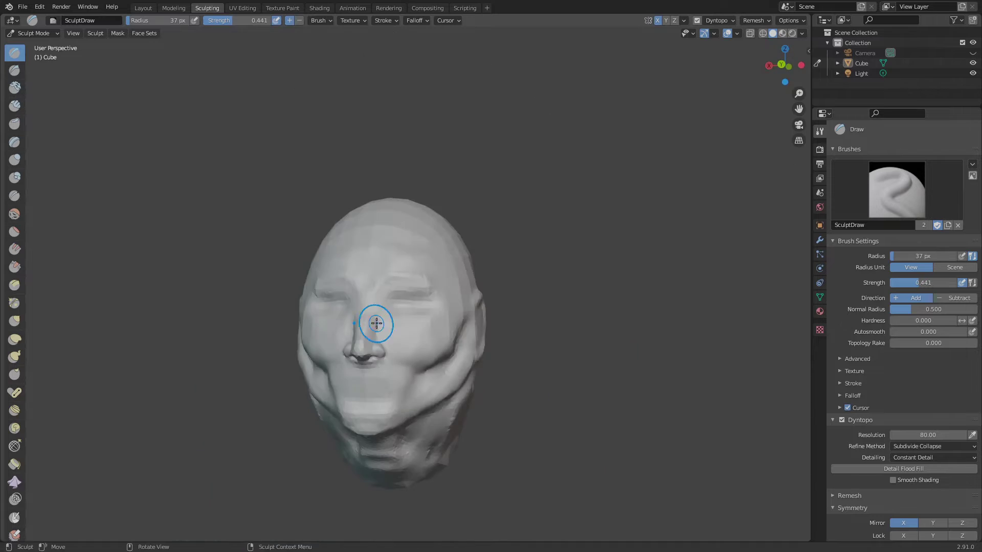
- Smooth the inside of the ear around the tragus and lobe
{"action": "middle_click_drag", "start_coordinate": [375, 324], "coordinate": [513, 308]}
{"action": "scroll", "coordinate": [512, 308], "scroll_direction": "up", "scroll_amount": 6}
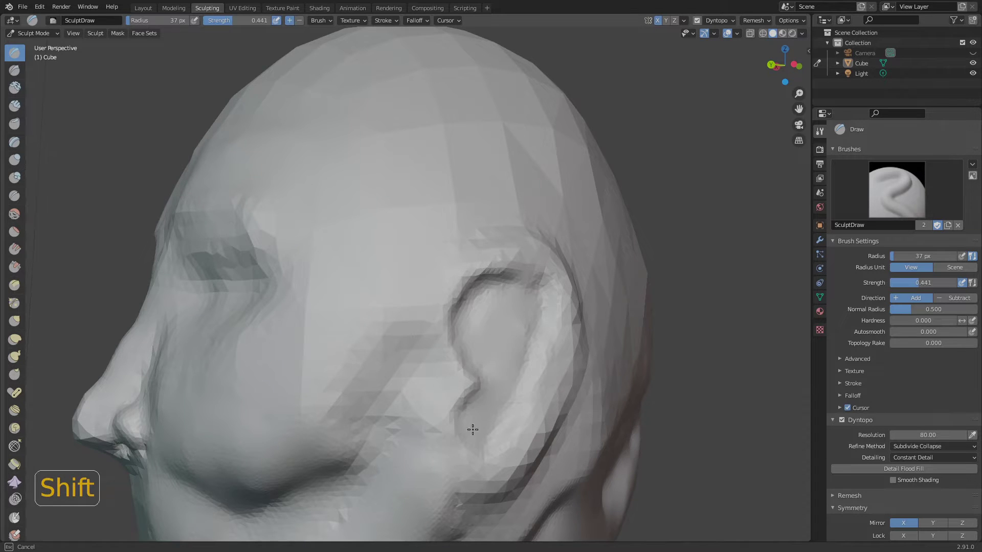
{"action": "left_click_drag", "start_coordinate": [472, 429], "coordinate": [478, 434], "text": "shift"}
{"action": "scroll", "coordinate": [478, 434], "scroll_direction": "down", "scroll_amount": 7}
{"action": "middle_click_drag", "start_coordinate": [478, 434], "coordinate": [499, 430]}
{"action": "scroll", "coordinate": [513, 333], "scroll_direction": "up", "scroll_amount": 10}
{"action": "scroll", "coordinate": [513, 333], "scroll_direction": "down", "scroll_amount": 4}
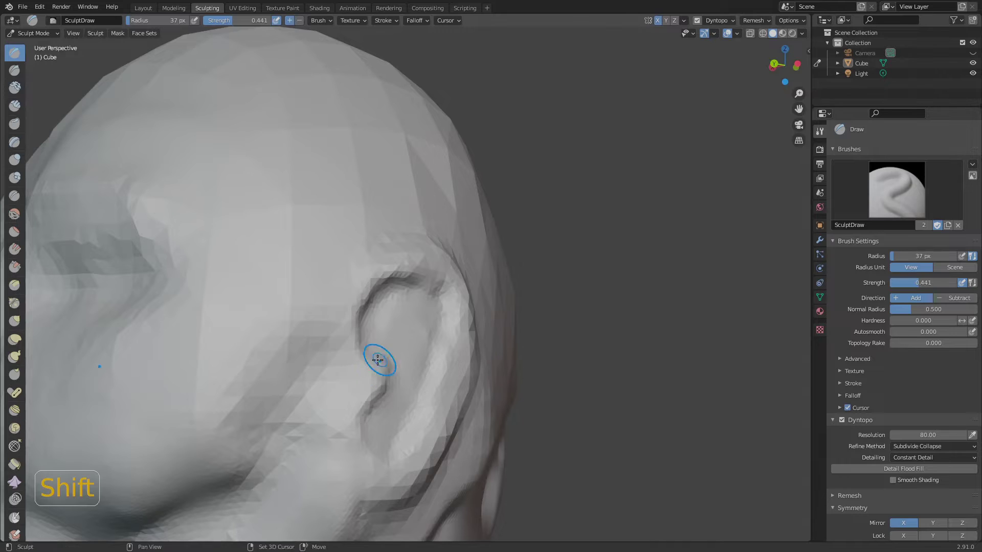
{"action": "scroll", "coordinate": [529, 496], "scroll_direction": "down", "scroll_amount": 5}
- Draw a brow ridge across the lower forehead, just above the eye socket
{"action": "mouse_move", "coordinate": [573, 460]}
{"action": "middle_mouse_down"}
{"action": "mouse_move", "coordinate": [665, 404]}
{"action": "mouse_move", "coordinate": [636, 386]}
{"action": "mouse_move", "coordinate": [597, 395]}
{"action": "mouse_move", "coordinate": [585, 384]}
{"action": "middle_mouse_up"}
{"action": "scroll", "coordinate": [566, 327], "scroll_direction": "up", "scroll_amount": 10}
{"action": "mouse_move", "coordinate": [534, 327]}
{"action": "left_mouse_down"}
{"action": "mouse_move", "coordinate": [302, 331]}
{"action": "mouse_move", "coordinate": [587, 320]}
{"action": "mouse_move", "coordinate": [261, 335]}
{"action": "left_mouse_up"}
{"action": "scroll", "coordinate": [517, 276], "scroll_direction": "down", "scroll_amount": 10}
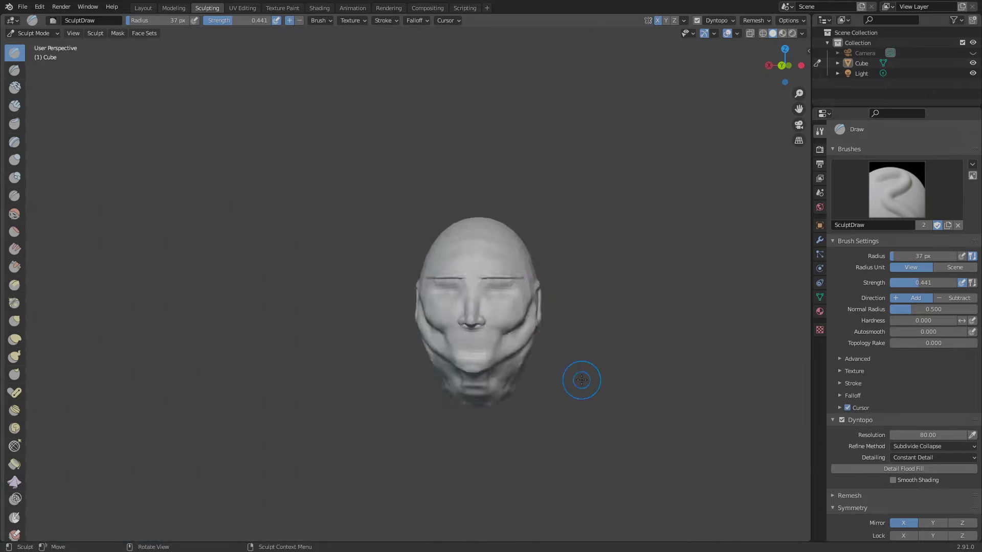
{"action": "middle_click_drag", "start_coordinate": [581, 379], "coordinate": [583, 380]}
- Switch to the orthographic view and smooth the brow ridge into the forehead
{"action": "scroll", "coordinate": [425, 344], "scroll_direction": "up", "scroll_amount": 6}
{"action": "scroll", "coordinate": [419, 376], "scroll_direction": "down", "scroll_amount": 4}
{"action": "scroll", "coordinate": [435, 376], "scroll_direction": "up", "scroll_amount": 3}
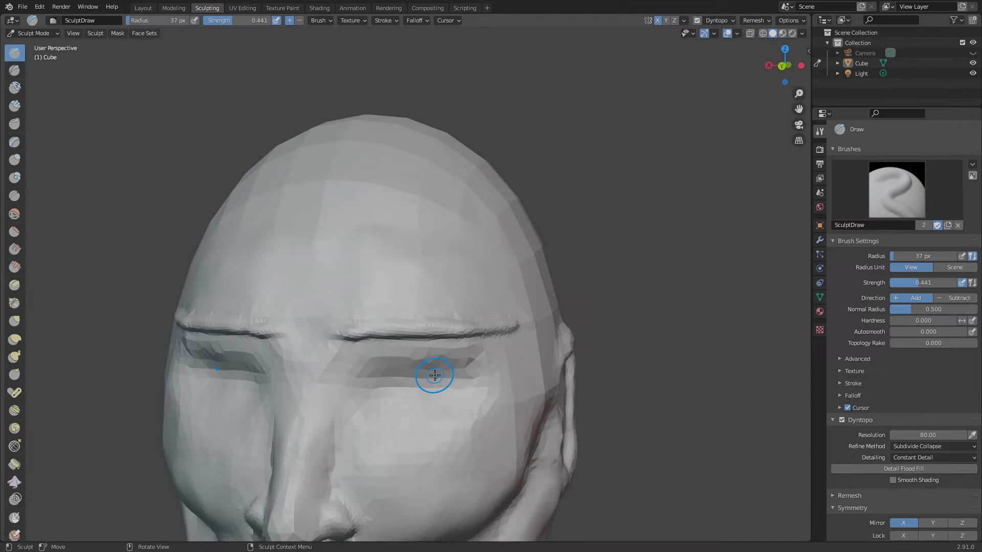
{"action": "key", "text": "KP_5"}
{"action": "scroll", "coordinate": [408, 283], "scroll_direction": "up", "scroll_amount": 9}
{"action": "mouse_move", "coordinate": [395, 290]}
{"action": "left_mouse_down", "text": "shift"}
{"action": "mouse_move", "coordinate": [478, 283]}
{"action": "mouse_move", "coordinate": [382, 291]}
{"action": "mouse_move", "coordinate": [636, 317]}
{"action": "left_mouse_up", "text": "shift"}
{"action": "middle_click_drag", "start_coordinate": [333, 323], "coordinate": [654, 313], "text": "shift"}
{"action": "scroll", "coordinate": [462, 230], "scroll_direction": "down", "scroll_amount": 8}
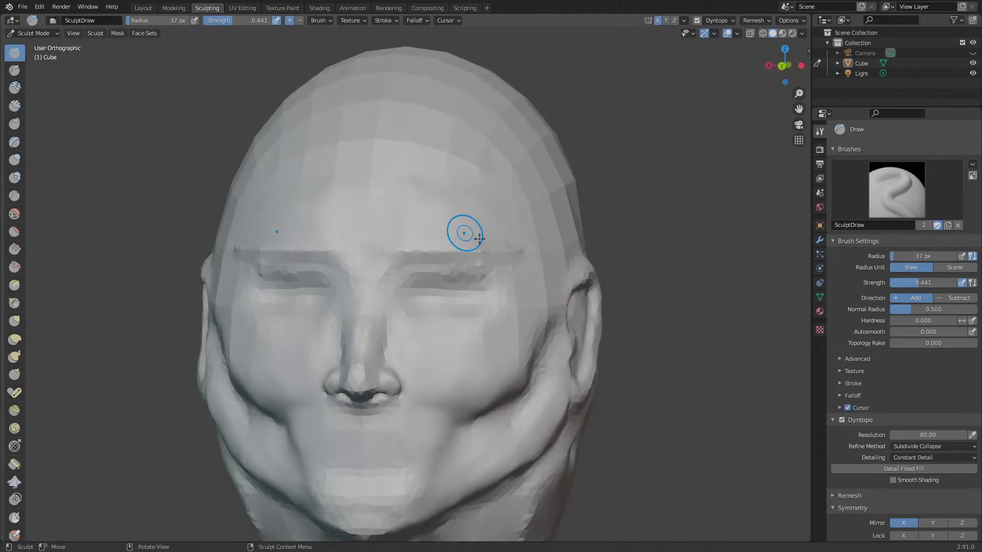
{"action": "middle_click_drag", "start_coordinate": [463, 230], "coordinate": [539, 330]}
{"action": "mouse_move", "coordinate": [404, 252]}
{"action": "middle_mouse_down"}
{"action": "mouse_move", "coordinate": [486, 263]}
{"action": "mouse_move", "coordinate": [502, 320]}
{"action": "mouse_move", "coordinate": [465, 253]}
{"action": "middle_mouse_up"}
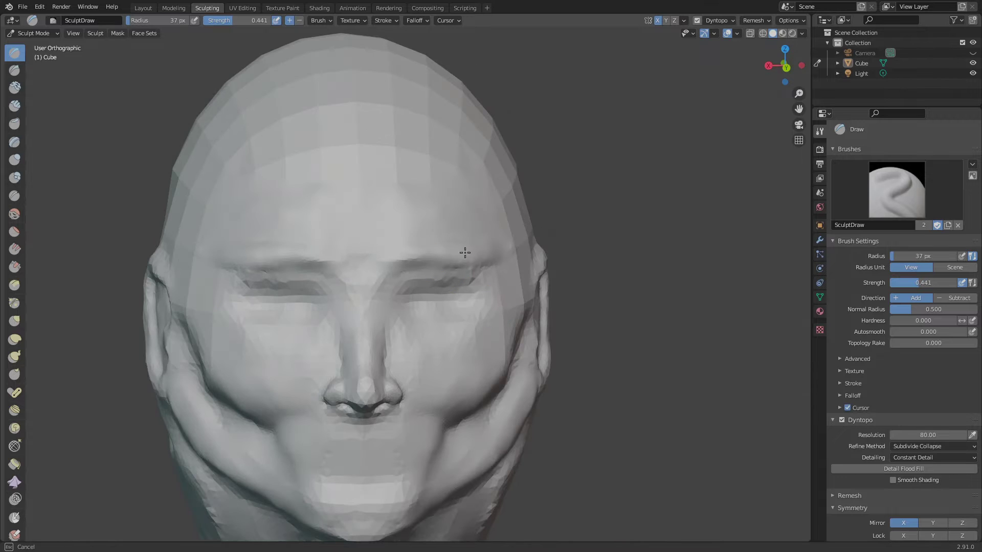
- Flatten the side of the forehead and the temple with the Flatten brush
{"action": "mouse_move", "coordinate": [381, 208]}
{"action": "middle_mouse_down"}
{"action": "mouse_move", "coordinate": [328, 266]}
{"action": "mouse_move", "coordinate": [436, 352]}
{"action": "middle_mouse_up"}
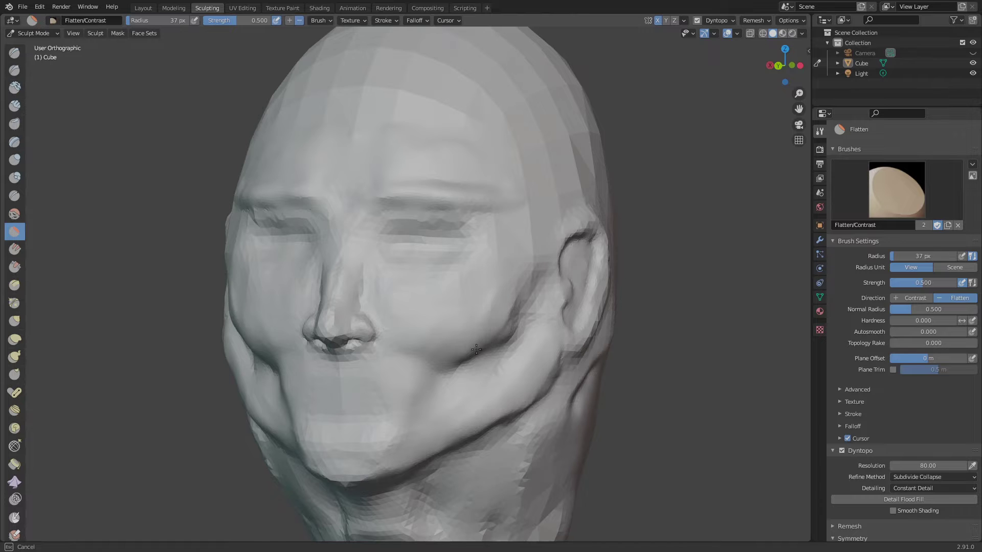
{"action": "middle_click_drag", "start_coordinate": [493, 491], "coordinate": [529, 271]}
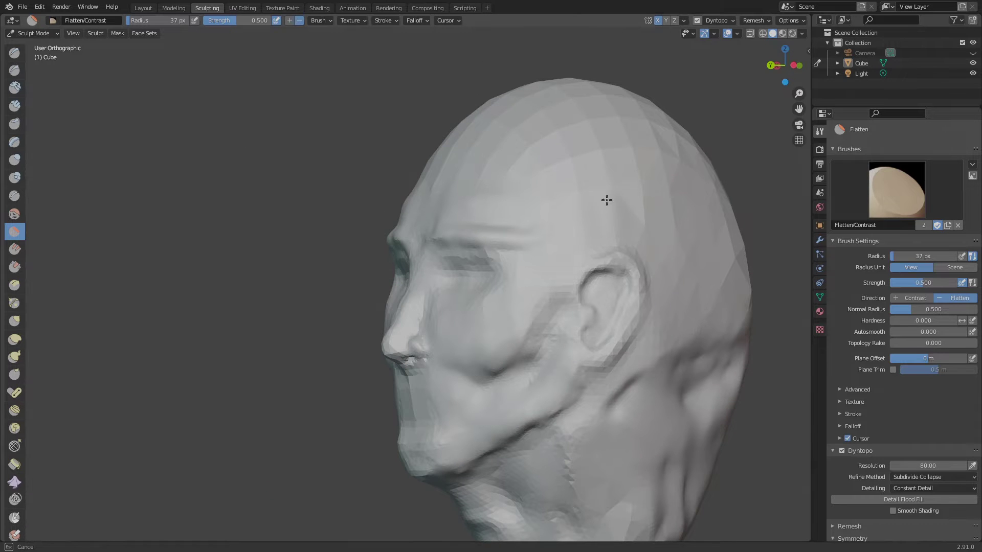
{"action": "left_click_drag", "start_coordinate": [507, 183], "coordinate": [542, 180]}
{"action": "middle_click_drag", "start_coordinate": [542, 179], "coordinate": [509, 204]}
{"action": "scroll", "coordinate": [509, 220], "scroll_direction": "up", "scroll_amount": 1}
{"action": "scroll", "coordinate": [460, 231], "scroll_direction": "down", "scroll_amount": 1}
{"action": "scroll", "coordinate": [391, 328], "scroll_direction": "down", "scroll_amount": 2}
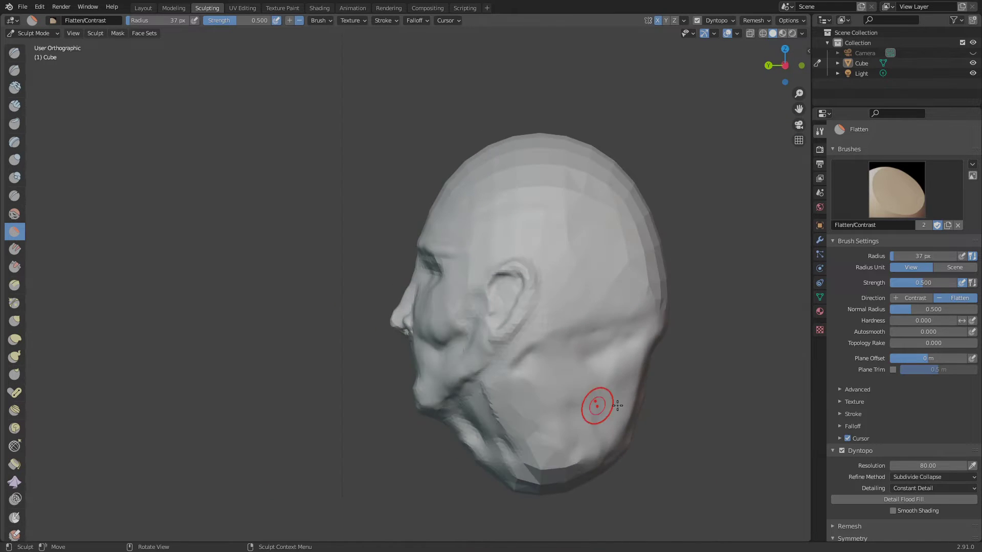
- Return to the Draw brush, deepen the groove under the back of the skull and smooth the neck beneath it
{"action": "middle_click_drag", "start_coordinate": [596, 407], "coordinate": [525, 412]}
{"action": "left_click", "coordinate": [14, 53]}
{"action": "left_click_drag", "start_coordinate": [675, 334], "coordinate": [612, 338], "text": "ctrl"}
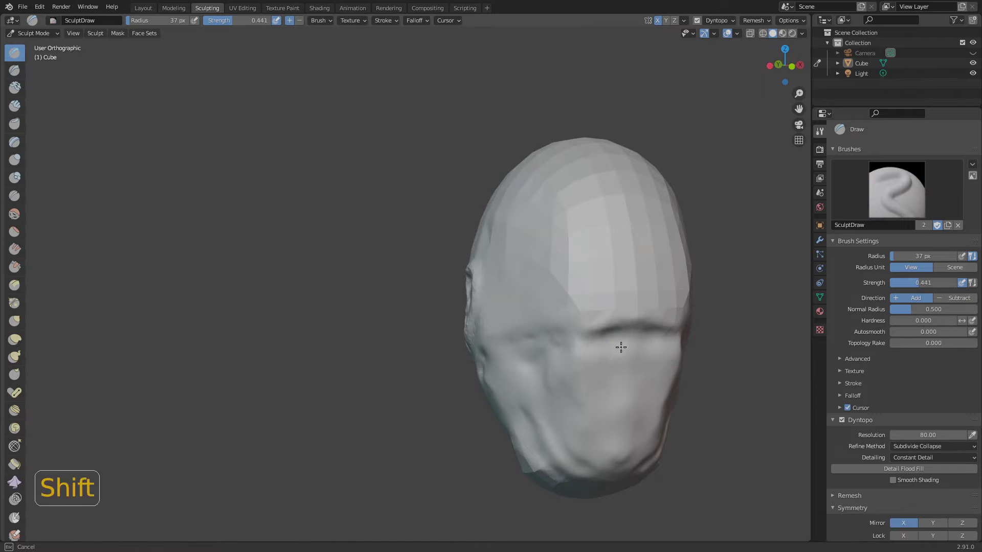
{"action": "middle_click_drag", "start_coordinate": [595, 422], "coordinate": [540, 375]}
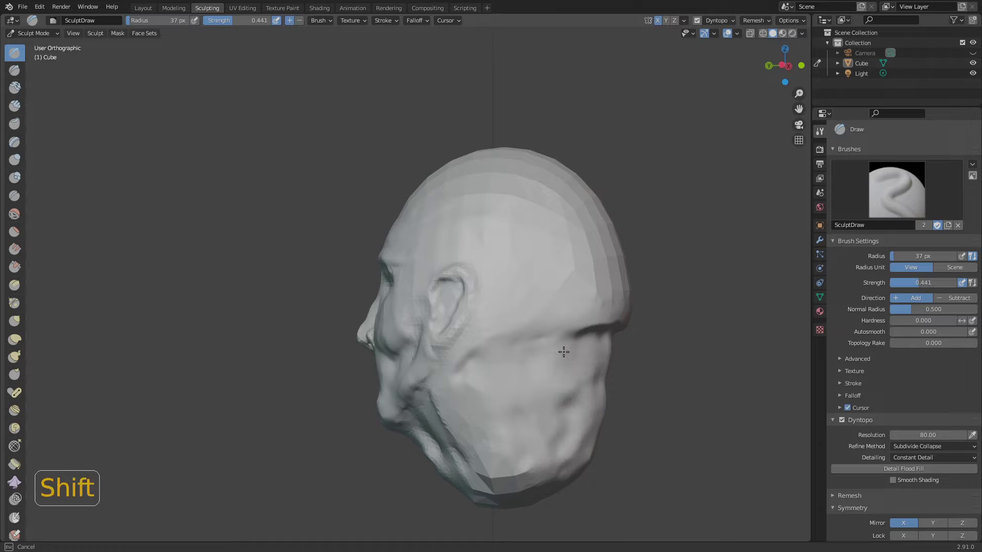
{"action": "left_click_drag", "start_coordinate": [577, 481], "coordinate": [573, 479], "text": "shift"}
{"action": "scroll", "coordinate": [573, 478], "scroll_direction": "down", "scroll_amount": 1}
- Carve the neck inward beneath the jawline and smooth the underside of the jaw
{"action": "middle_click_drag", "start_coordinate": [384, 389], "coordinate": [491, 353]}
{"action": "scroll", "coordinate": [491, 353], "scroll_direction": "up", "scroll_amount": 3}
{"action": "mouse_move", "coordinate": [549, 327]}
{"action": "left_mouse_down", "text": "ctrl"}
{"action": "mouse_move", "coordinate": [522, 348]}
{"action": "mouse_move", "coordinate": [490, 424]}
{"action": "mouse_move", "coordinate": [563, 425]}
{"action": "left_mouse_up", "text": "ctrl"}
{"action": "mouse_move", "coordinate": [588, 299]}
{"action": "left_mouse_down", "text": "ctrl"}
{"action": "mouse_move", "coordinate": [535, 313]}
{"action": "mouse_move", "coordinate": [498, 397]}
{"action": "left_mouse_up", "text": "ctrl"}
{"action": "mouse_move", "coordinate": [634, 368]}
{"action": "middle_mouse_down"}
{"action": "mouse_move", "coordinate": [548, 425]}
{"action": "mouse_move", "coordinate": [630, 358]}
{"action": "middle_mouse_up"}
{"action": "scroll", "coordinate": [598, 335], "scroll_direction": "up", "scroll_amount": 2}
{"action": "mouse_move", "coordinate": [538, 346]}
{"action": "left_mouse_down", "text": "shift"}
{"action": "mouse_move", "coordinate": [460, 373]}
{"action": "mouse_move", "coordinate": [454, 509]}
{"action": "mouse_move", "coordinate": [511, 506]}
{"action": "left_mouse_up", "text": "shift"}
{"action": "middle_click_drag", "start_coordinate": [568, 402], "coordinate": [469, 329]}
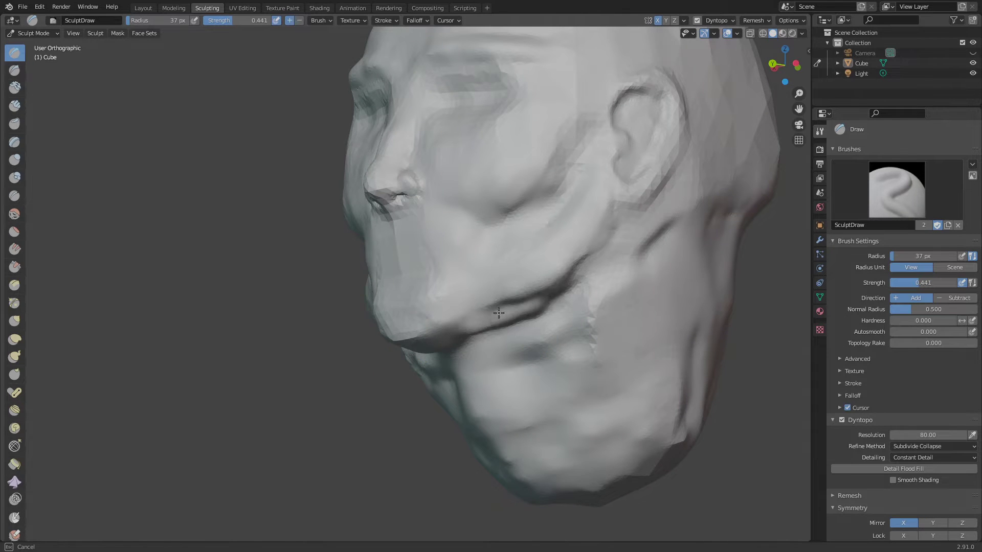
{"action": "left_click_drag", "start_coordinate": [550, 303], "coordinate": [567, 307], "text": "shift"}
{"action": "middle_click_drag", "start_coordinate": [460, 435], "coordinate": [520, 460]}
- Add volume along the nose bridge and tip, and smooth the upper bridge
{"action": "scroll", "coordinate": [520, 412], "scroll_direction": "down", "scroll_amount": 4}
{"action": "mouse_move", "coordinate": [527, 417]}
{"action": "middle_mouse_down"}
{"action": "mouse_move", "coordinate": [584, 427]}
{"action": "mouse_move", "coordinate": [605, 418]}
{"action": "middle_mouse_up"}
{"action": "scroll", "coordinate": [562, 239], "scroll_direction": "up", "scroll_amount": 6}
{"action": "left_click_drag", "start_coordinate": [542, 283], "coordinate": [552, 309]}
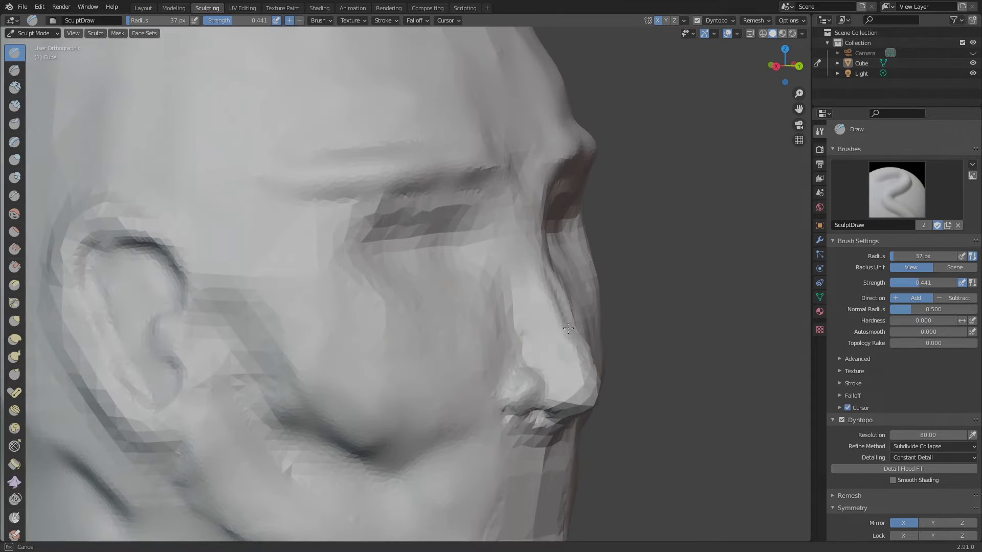
{"action": "left_click_drag", "start_coordinate": [568, 355], "coordinate": [577, 376]}
{"action": "middle_click_drag", "start_coordinate": [709, 385], "coordinate": [578, 384]}
{"action": "left_click_drag", "start_coordinate": [582, 281], "coordinate": [584, 275], "text": "shift"}
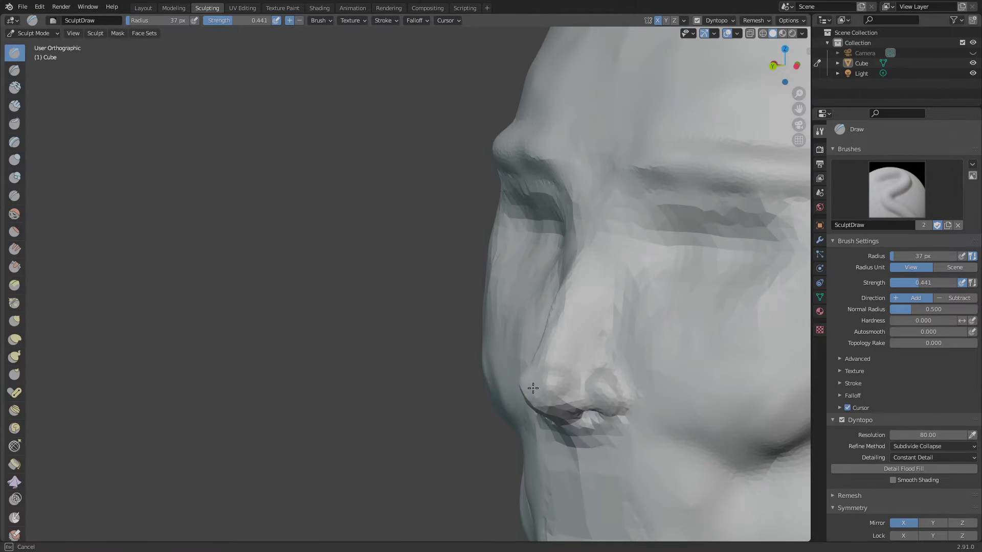
- Smooth the side of the nose from the bridge down to the nostril wing
{"action": "middle_click_drag", "start_coordinate": [564, 326], "coordinate": [564, 332]}
{"action": "left_click_drag", "start_coordinate": [554, 335], "coordinate": [540, 227], "text": "shift"}
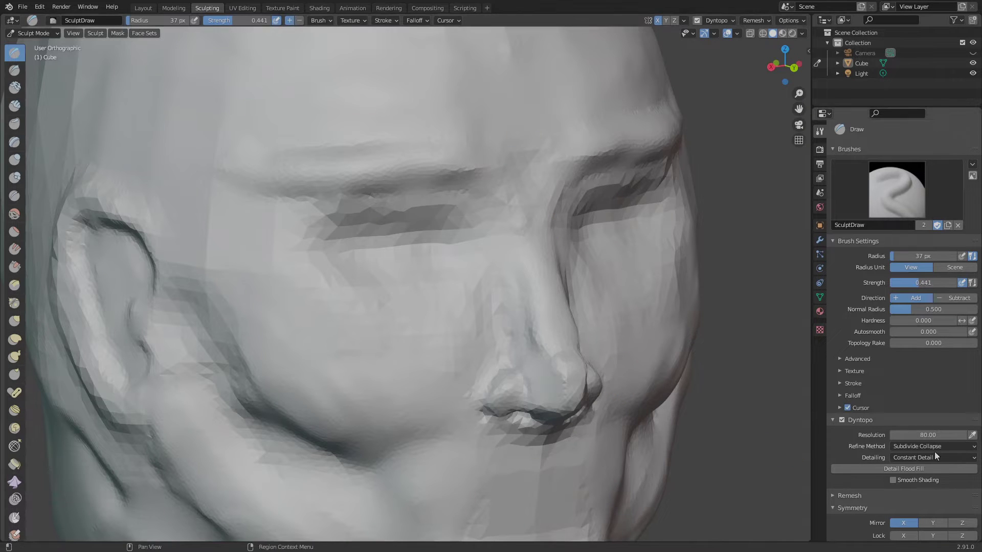
{"action": "left_click_drag", "start_coordinate": [542, 353], "coordinate": [525, 389], "text": "shift"}
{"action": "middle_click_drag", "start_coordinate": [659, 350], "coordinate": [566, 349]}
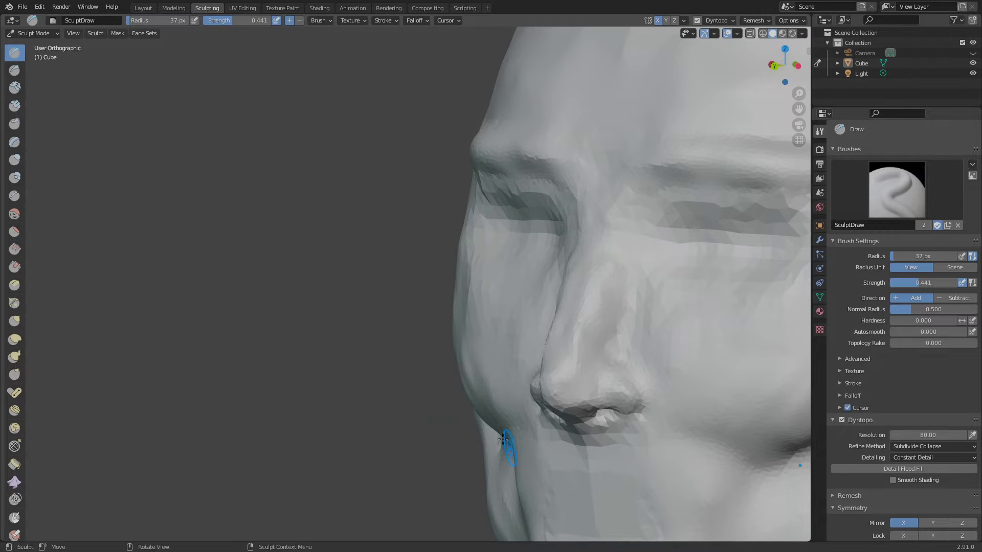
{"action": "middle_click_drag", "start_coordinate": [503, 440], "coordinate": [573, 354]}
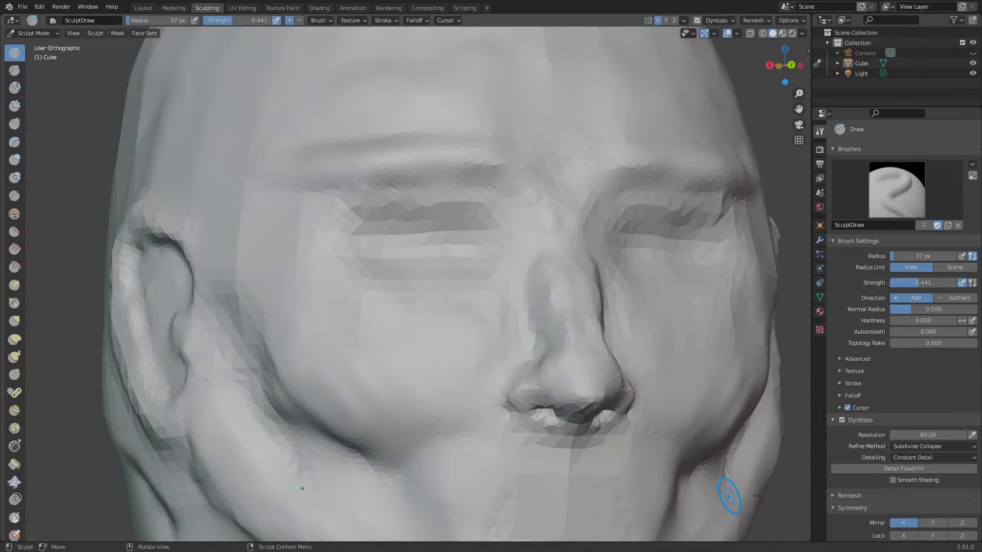
{"action": "mouse_move", "coordinate": [544, 399]}
{"action": "middle_mouse_down"}
{"action": "mouse_move", "coordinate": [585, 413]}
{"action": "mouse_move", "coordinate": [593, 377]}
{"action": "middle_mouse_up"}
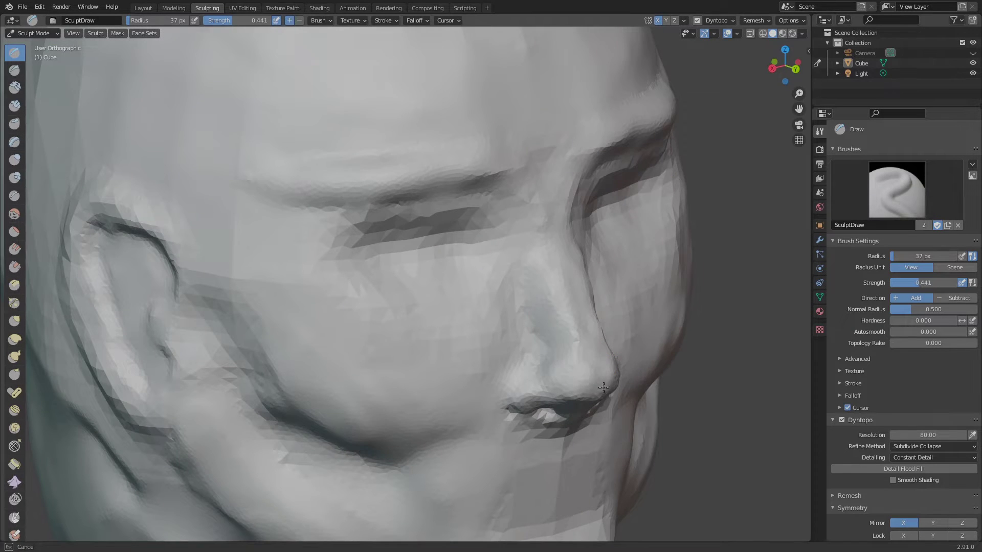
- Set the brush radius to 96 px and smooth the mouth area, chin and upper neck
{"action": "scroll", "coordinate": [684, 397], "scroll_direction": "down", "scroll_amount": 5}
{"action": "mouse_move", "coordinate": [684, 396]}
{"action": "middle_mouse_down"}
{"action": "mouse_move", "coordinate": [561, 338]}
{"action": "mouse_move", "coordinate": [544, 396]}
{"action": "mouse_move", "coordinate": [501, 357]}
{"action": "mouse_move", "coordinate": [573, 389]}
{"action": "mouse_move", "coordinate": [408, 416]}
{"action": "mouse_move", "coordinate": [441, 392]}
{"action": "mouse_move", "coordinate": [369, 394]}
{"action": "mouse_move", "coordinate": [450, 392]}
{"action": "mouse_move", "coordinate": [513, 412]}
{"action": "middle_mouse_up"}
{"action": "scroll", "coordinate": [567, 342], "scroll_direction": "down", "scroll_amount": 2}
{"action": "right_click", "coordinate": [456, 418]}
{"action": "middle_click_drag", "start_coordinate": [453, 421], "coordinate": [609, 390]}
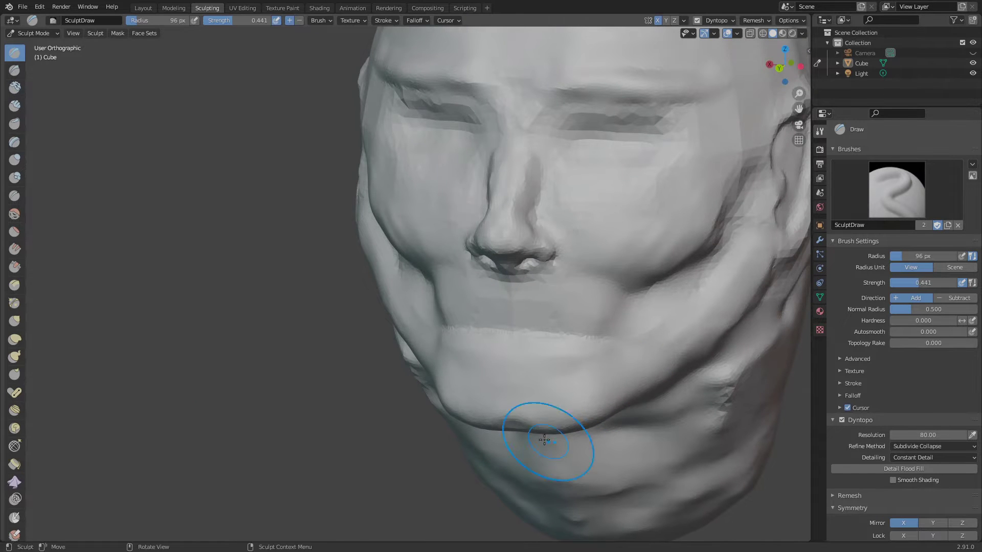
{"action": "scroll", "coordinate": [442, 415], "scroll_direction": "down", "scroll_amount": 2}
{"action": "middle_click_drag", "start_coordinate": [442, 415], "coordinate": [526, 339]}
- Carve the underside of the nose around the nostrils and smooth it into the upper lip
{"action": "scroll", "coordinate": [526, 340], "scroll_direction": "up", "scroll_amount": 9}
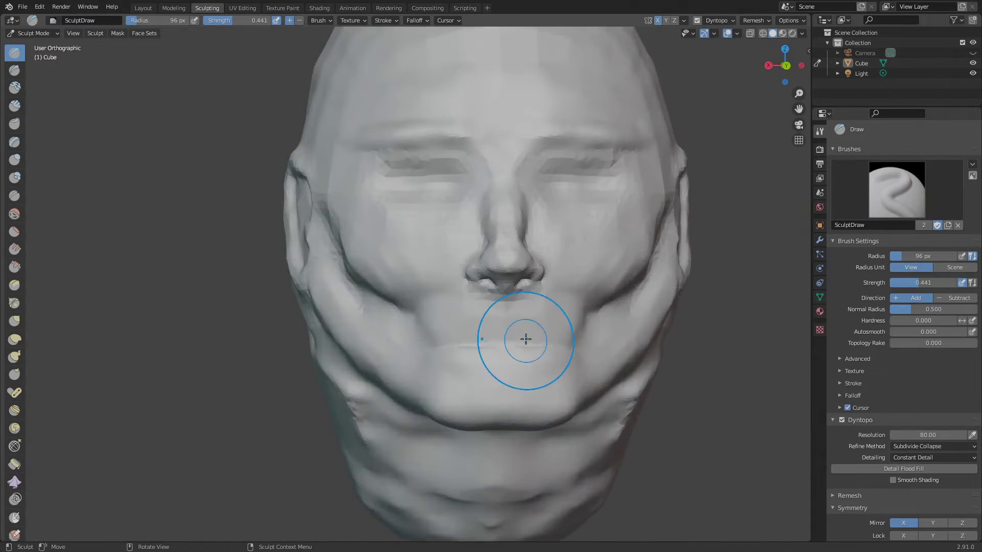
{"action": "left_click_drag", "start_coordinate": [615, 324], "coordinate": [642, 252], "text": "shift"}
{"action": "scroll", "coordinate": [643, 252], "scroll_direction": "down", "scroll_amount": 7}
{"action": "mouse_move", "coordinate": [642, 252]}
{"action": "middle_mouse_down"}
{"action": "mouse_move", "coordinate": [527, 276]}
{"action": "mouse_move", "coordinate": [639, 286]}
{"action": "middle_mouse_up"}
{"action": "scroll", "coordinate": [484, 307], "scroll_direction": "up", "scroll_amount": 9}
{"action": "left_click_drag", "start_coordinate": [485, 312], "coordinate": [625, 332], "text": "ctrl"}
{"action": "mouse_move", "coordinate": [625, 332]}
{"action": "middle_mouse_down", "text": "ctrl"}
{"action": "mouse_move", "coordinate": [476, 331]}
{"action": "mouse_move", "coordinate": [447, 393]}
{"action": "middle_mouse_up", "text": "ctrl"}
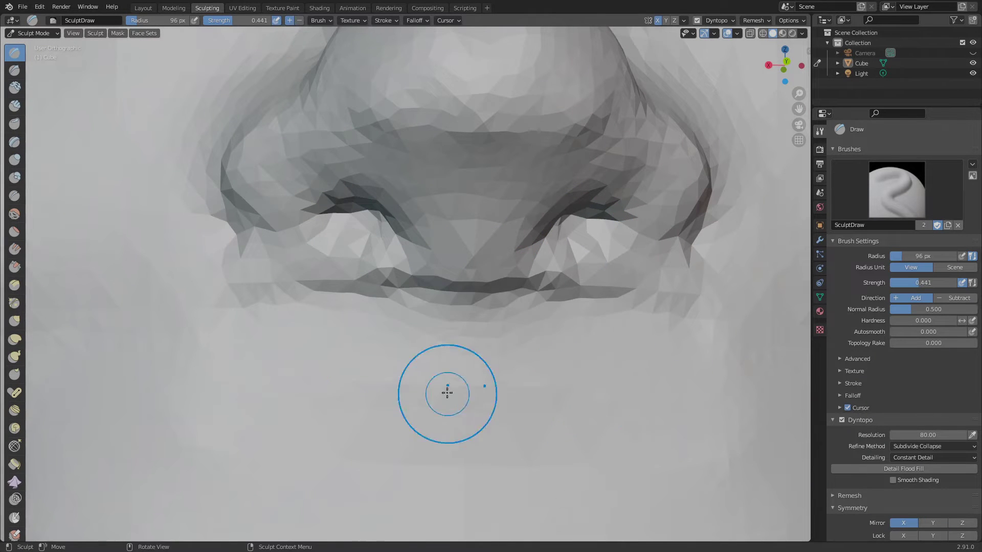
{"action": "left_click_drag", "start_coordinate": [219, 271], "coordinate": [521, 314], "text": "shift"}
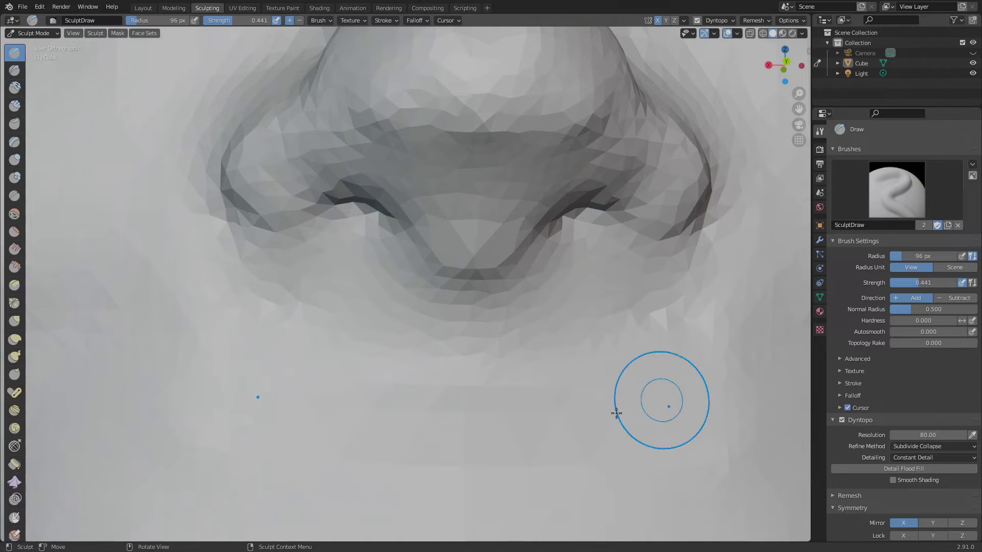
- Carve the creases around the nose tip and nostril wings with subtracting Draw strokes and smooth the transitions
{"action": "scroll", "coordinate": [616, 413], "scroll_direction": "down", "scroll_amount": 9}
{"action": "middle_click_drag", "start_coordinate": [616, 413], "coordinate": [635, 377]}
{"action": "scroll", "coordinate": [453, 330], "scroll_direction": "up", "scroll_amount": 9}
{"action": "middle_click_drag", "start_coordinate": [453, 330], "coordinate": [380, 284]}
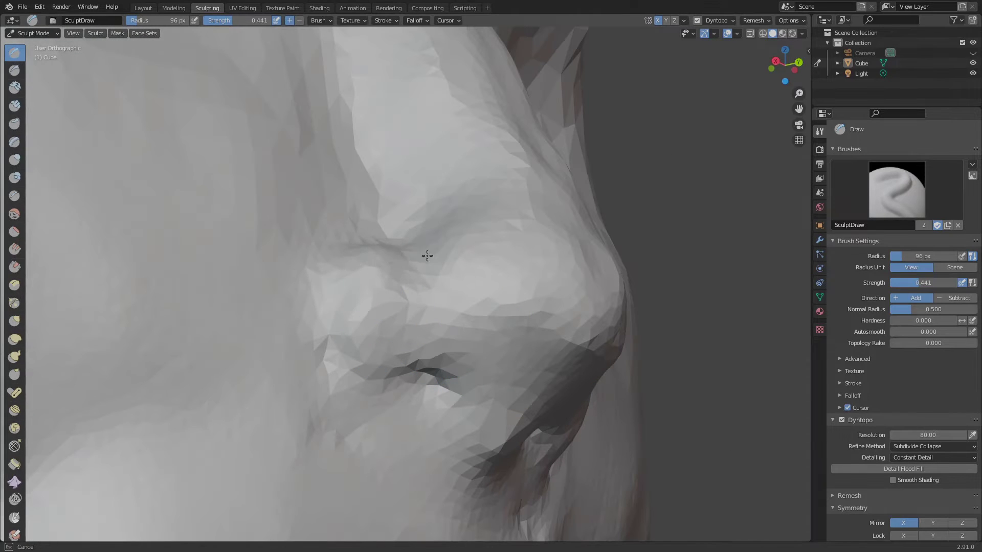
{"action": "middle_click_drag", "start_coordinate": [671, 450], "coordinate": [679, 402]}
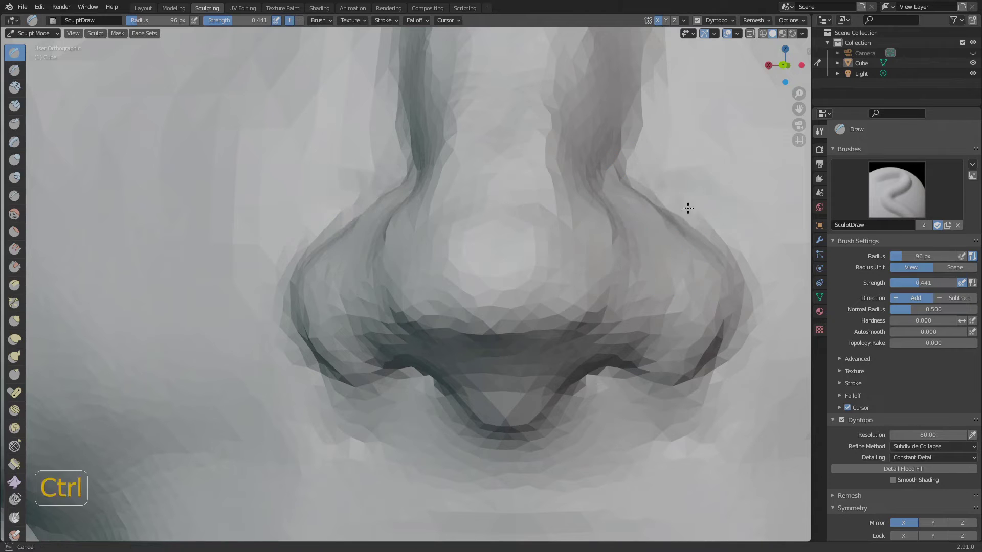
{"action": "middle_click_drag", "start_coordinate": [686, 208], "coordinate": [624, 430], "text": "ctrl"}
{"action": "scroll", "coordinate": [624, 430], "scroll_direction": "down", "scroll_amount": 6}
{"action": "scroll", "coordinate": [621, 401], "scroll_direction": "up", "scroll_amount": 9}
{"action": "left_click_drag", "start_coordinate": [606, 344], "coordinate": [555, 255], "text": "ctrl"}
{"action": "mouse_move", "coordinate": [594, 266]}
{"action": "left_mouse_down", "text": "shift"}
{"action": "mouse_move", "coordinate": [647, 396]}
{"action": "mouse_move", "coordinate": [690, 380]}
{"action": "left_mouse_up", "text": "shift"}
{"action": "mouse_move", "coordinate": [584, 248]}
{"action": "left_mouse_down", "text": "ctrl"}
{"action": "mouse_move", "coordinate": [629, 331]}
{"action": "mouse_move", "coordinate": [539, 254]}
{"action": "mouse_move", "coordinate": [673, 391]}
{"action": "mouse_move", "coordinate": [713, 404]}
{"action": "left_mouse_up", "text": "ctrl"}
{"action": "scroll", "coordinate": [465, 223], "scroll_direction": "down", "scroll_amount": 7}
{"action": "middle_click_drag", "start_coordinate": [670, 367], "coordinate": [605, 348]}
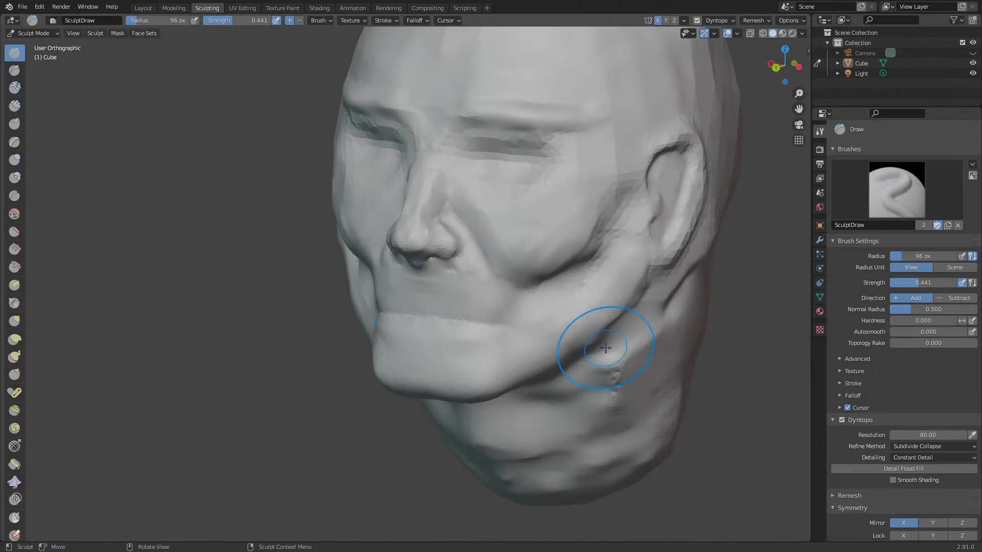
- Turn off Dyntopo, carve the hollow beneath the jaw and smooth the side of the neck
{"action": "scroll", "coordinate": [606, 347], "scroll_direction": "down", "scroll_amount": 3}
{"action": "mouse_move", "coordinate": [450, 356]}
{"action": "middle_mouse_down"}
{"action": "mouse_move", "coordinate": [586, 356]}
{"action": "mouse_move", "coordinate": [571, 342]}
{"action": "middle_mouse_up"}
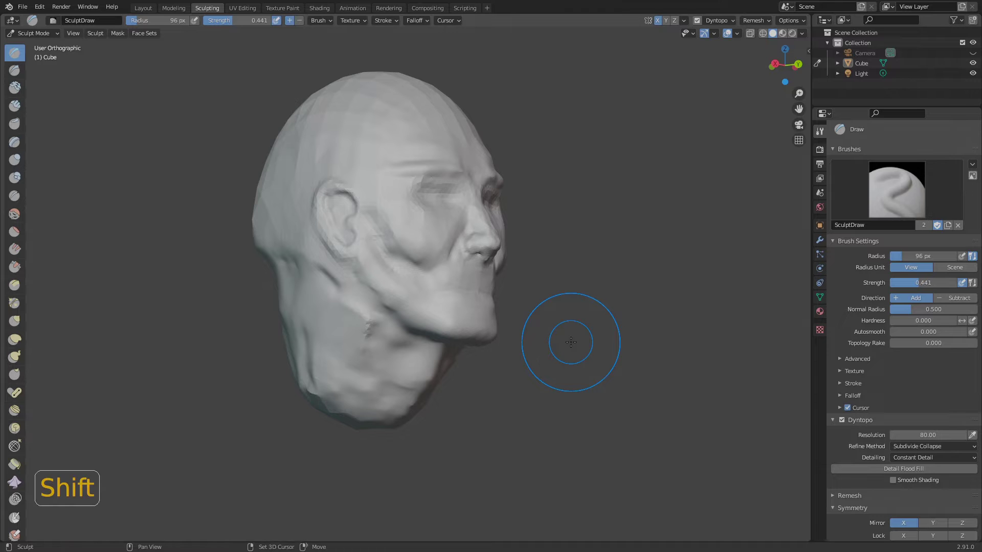
{"action": "middle_click_drag", "start_coordinate": [596, 404], "coordinate": [711, 404]}
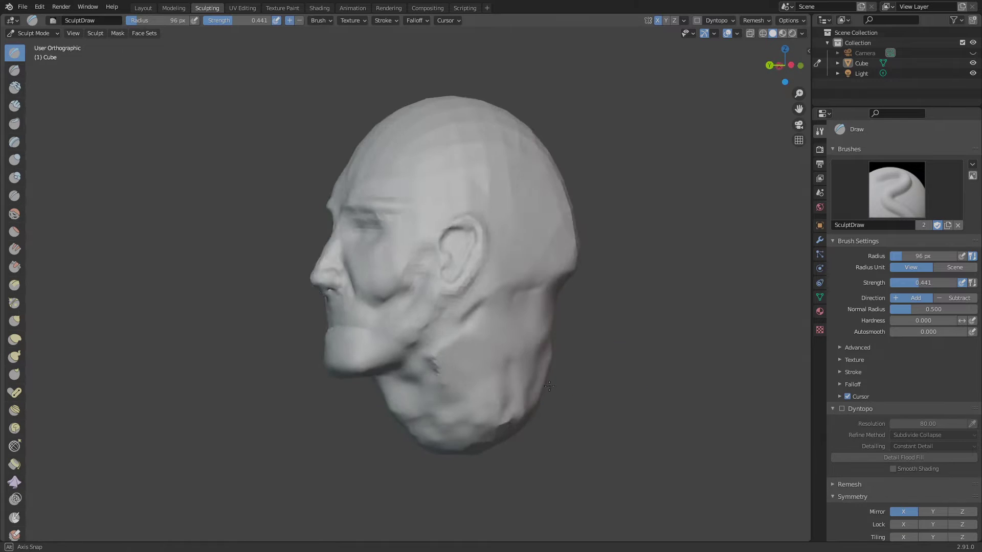
{"action": "scroll", "coordinate": [474, 363], "scroll_direction": "up", "scroll_amount": 6}
{"action": "mouse_move", "coordinate": [458, 376]}
{"action": "left_mouse_down", "text": "shift"}
{"action": "mouse_move", "coordinate": [480, 326]}
{"action": "mouse_move", "coordinate": [443, 413]}
{"action": "left_mouse_up", "text": "shift"}
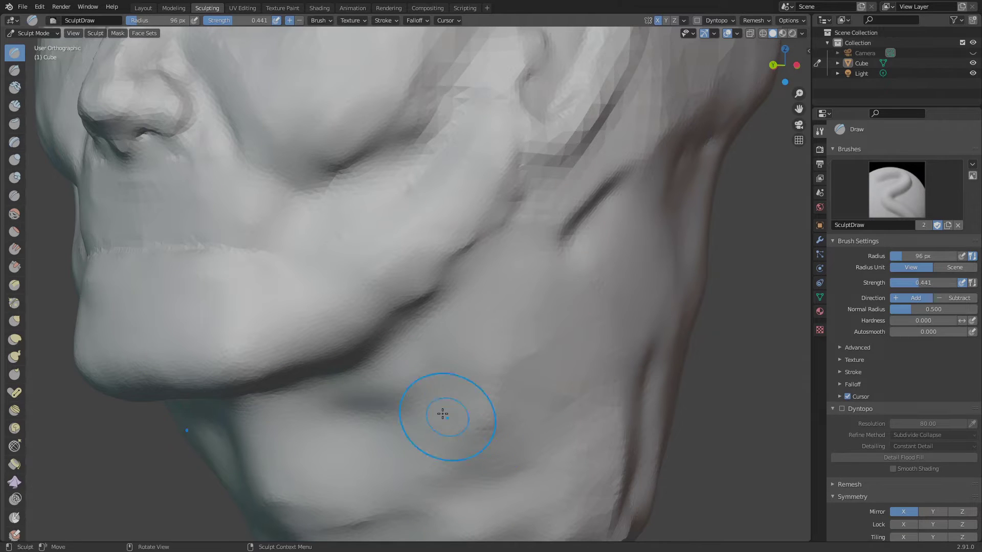
{"action": "mouse_move", "coordinate": [472, 324]}
{"action": "left_mouse_down", "text": "ctrl"}
{"action": "mouse_move", "coordinate": [358, 409]}
{"action": "mouse_move", "coordinate": [430, 335]}
{"action": "left_mouse_up", "text": "ctrl"}
{"action": "left_click_drag", "start_coordinate": [424, 348], "coordinate": [393, 401], "text": "shift"}
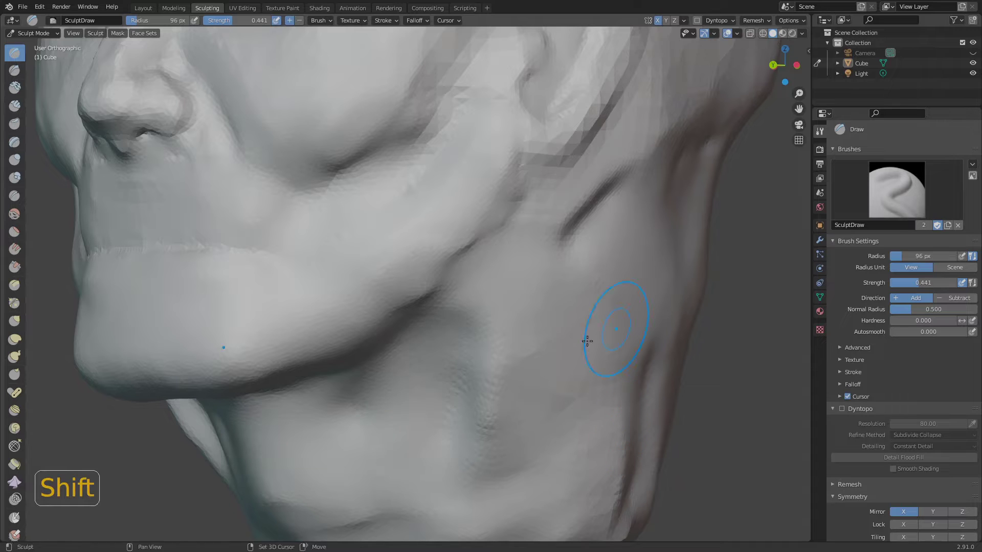
{"action": "left_click_drag", "start_coordinate": [588, 341], "coordinate": [568, 496], "text": "shift"}
{"action": "scroll", "coordinate": [732, 425], "scroll_direction": "down", "scroll_amount": 6}
{"action": "middle_click_drag", "start_coordinate": [517, 371], "coordinate": [614, 373]}
{"action": "scroll", "coordinate": [358, 301], "scroll_direction": "up", "scroll_amount": 4}
{"action": "scroll", "coordinate": [391, 328], "scroll_direction": "up", "scroll_amount": 3}
{"action": "scroll", "coordinate": [391, 329], "scroll_direction": "down", "scroll_amount": 6}
- Turn Dyntopo back on and smooth the faceted forehead and crown of the skull
{"action": "middle_click_drag", "start_coordinate": [721, 373], "coordinate": [598, 358]}
{"action": "scroll", "coordinate": [664, 199], "scroll_direction": "down", "scroll_amount": 1}
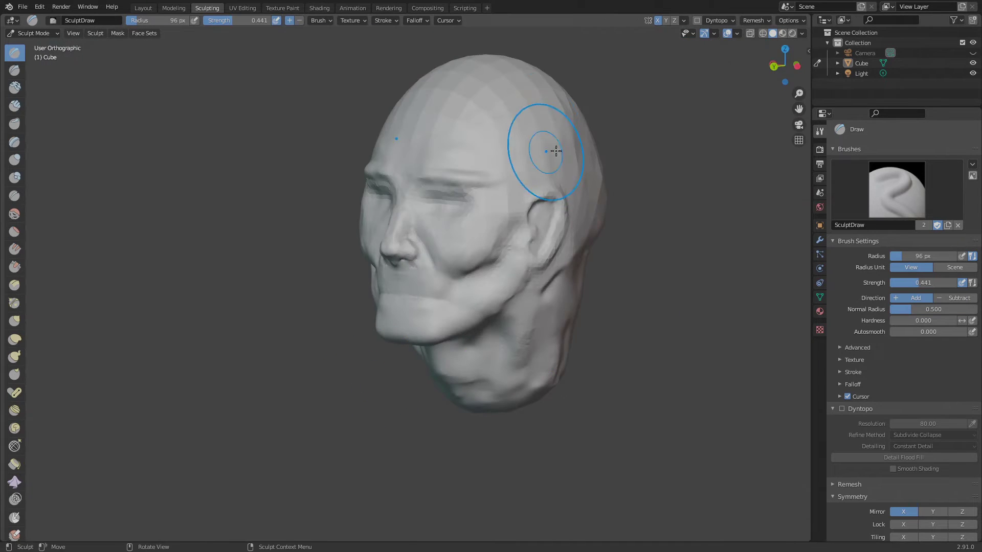
{"action": "middle_click_drag", "start_coordinate": [511, 92], "coordinate": [473, 244]}
{"action": "middle_click_drag", "start_coordinate": [532, 192], "coordinate": [458, 164]}
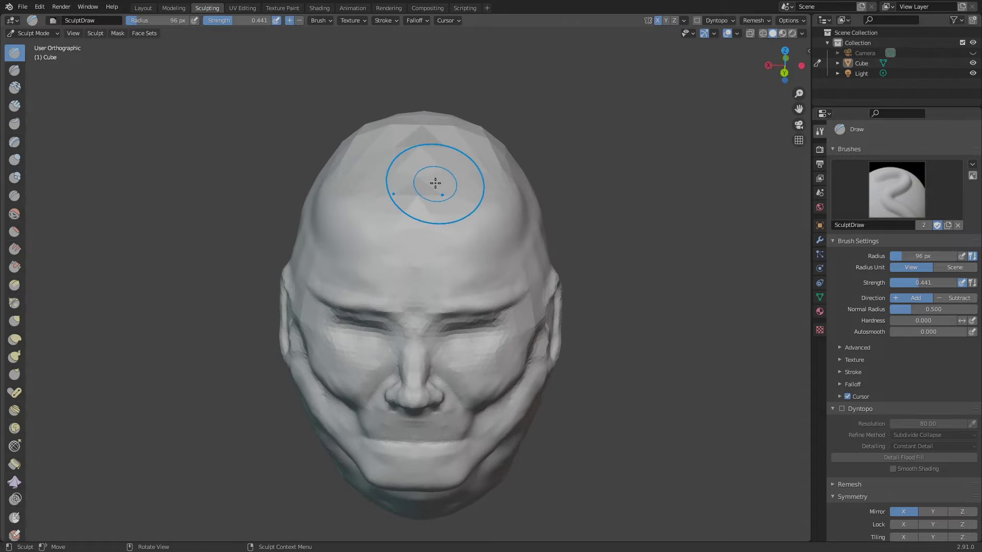
{"action": "left_click", "coordinate": [841, 409]}
{"action": "left_click", "coordinate": [843, 410]}
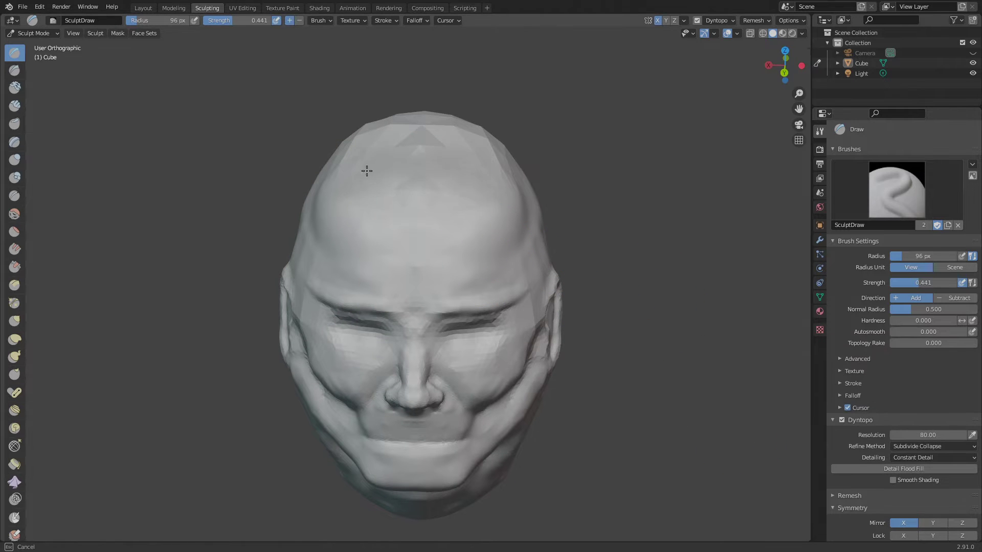
{"action": "middle_click_drag", "start_coordinate": [364, 142], "coordinate": [666, 343]}
{"action": "scroll", "coordinate": [358, 220], "scroll_direction": "up", "scroll_amount": 4}
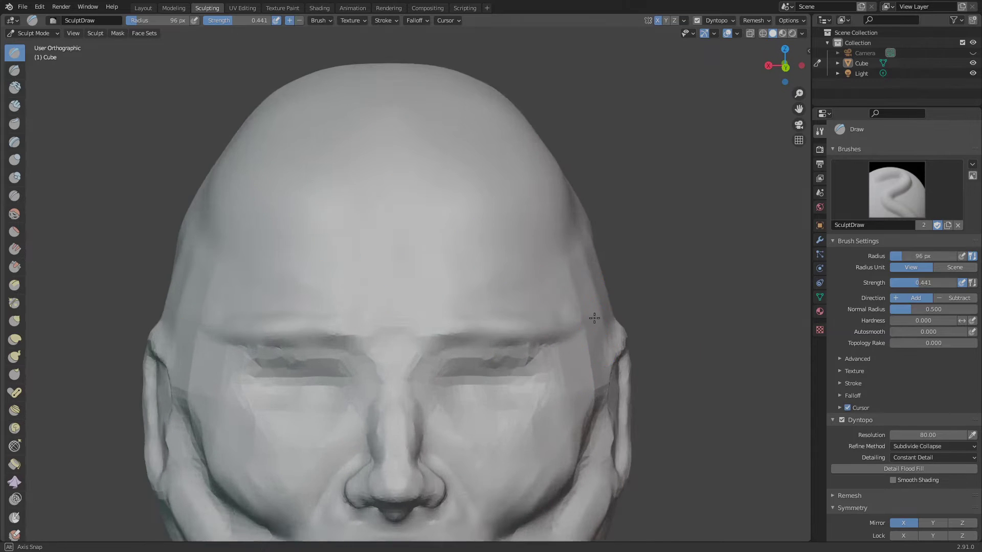
- Add volume at the side of the skull near the temple and smooth the area above the ear
{"action": "middle_click_drag", "start_coordinate": [404, 247], "coordinate": [343, 260]}
{"action": "left_click_drag", "start_coordinate": [622, 260], "coordinate": [669, 192]}
{"action": "left_click_drag", "start_coordinate": [604, 280], "coordinate": [588, 327], "text": "shift"}
{"action": "scroll", "coordinate": [571, 385], "scroll_direction": "down", "scroll_amount": 2}
{"action": "mouse_move", "coordinate": [571, 385]}
{"action": "middle_mouse_down"}
{"action": "mouse_move", "coordinate": [614, 343]}
{"action": "mouse_move", "coordinate": [634, 366]}
{"action": "mouse_move", "coordinate": [596, 383]}
{"action": "middle_mouse_up"}
{"action": "left_click_drag", "start_coordinate": [594, 207], "coordinate": [598, 276], "text": "shift"}
{"action": "mouse_move", "coordinate": [588, 391]}
{"action": "middle_mouse_down"}
{"action": "mouse_move", "coordinate": [680, 361]}
{"action": "mouse_move", "coordinate": [587, 351]}
{"action": "mouse_move", "coordinate": [500, 307]}
{"action": "middle_mouse_up"}
- Smooth the side and back of the skull down to the nape
{"action": "middle_click_drag", "start_coordinate": [513, 346], "coordinate": [614, 191]}
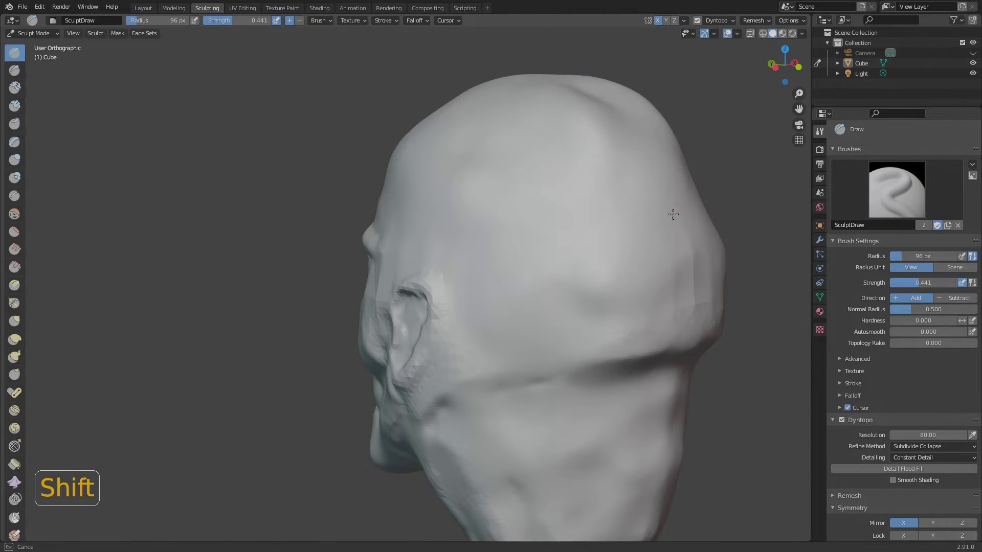
{"action": "middle_click_drag", "start_coordinate": [673, 213], "coordinate": [598, 183]}
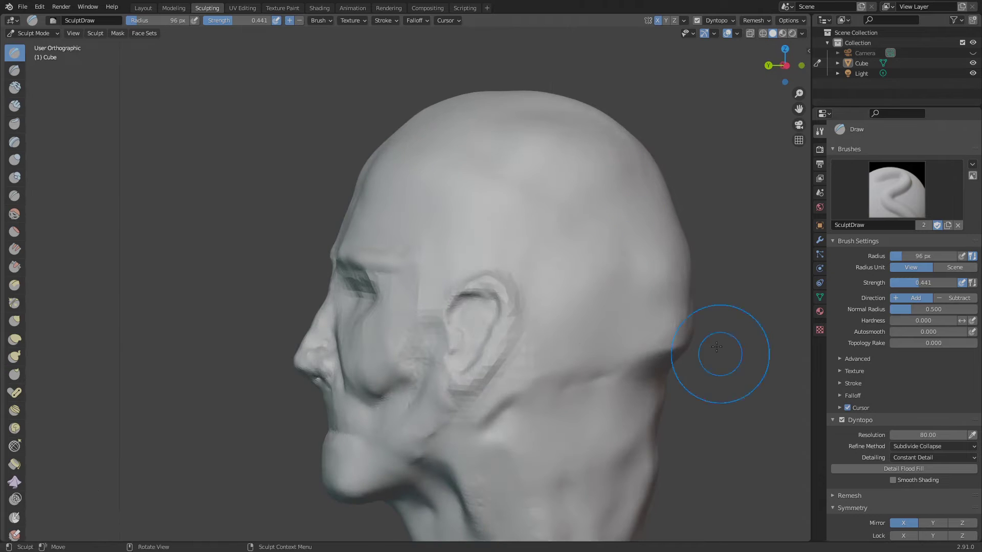
{"action": "middle_click_drag", "start_coordinate": [717, 347], "coordinate": [654, 209]}
{"action": "middle_click_drag", "start_coordinate": [450, 288], "coordinate": [715, 278]}
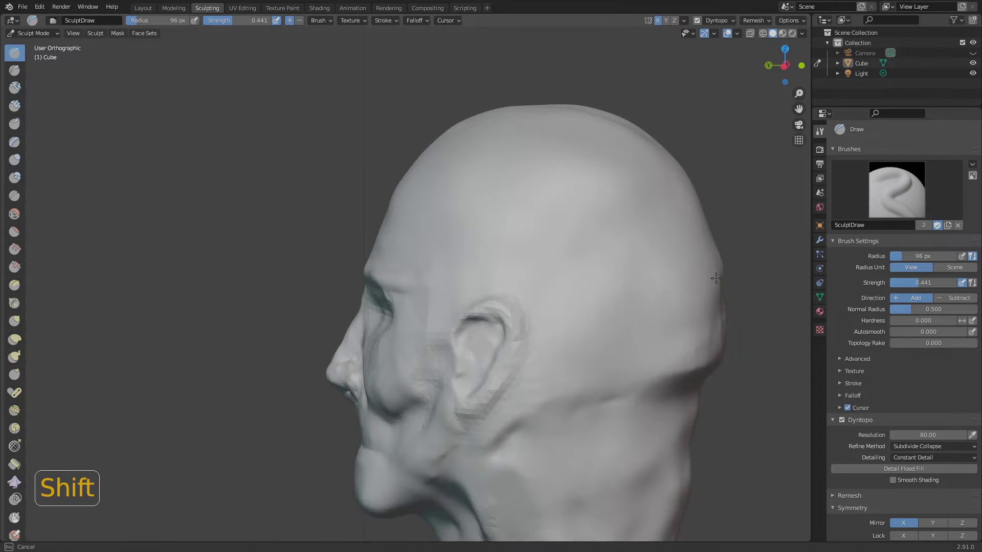
{"action": "mouse_move", "coordinate": [531, 257]}
{"action": "middle_mouse_down"}
{"action": "mouse_move", "coordinate": [634, 330]}
{"action": "mouse_move", "coordinate": [599, 340]}
{"action": "middle_mouse_up"}
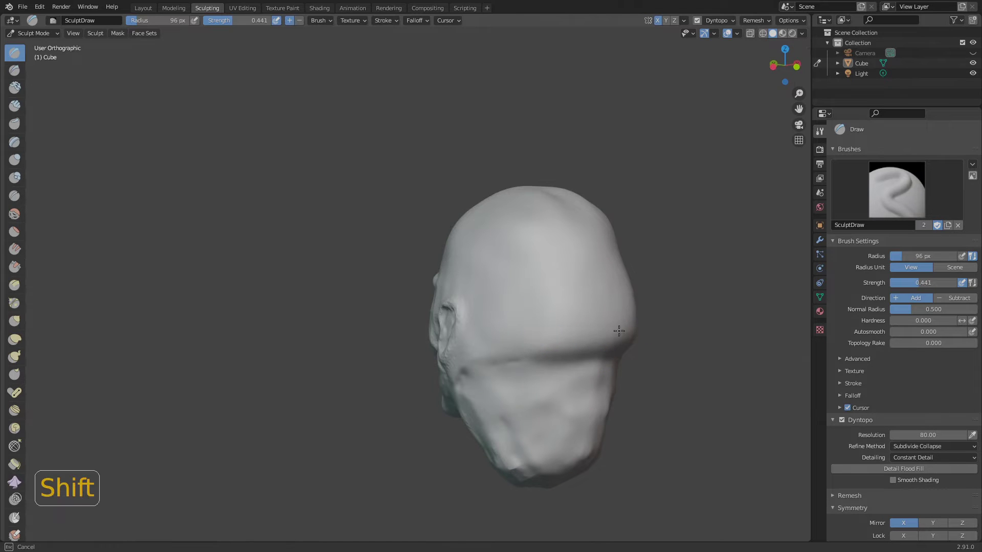
{"action": "mouse_move", "coordinate": [613, 295]}
{"action": "middle_mouse_down"}
{"action": "mouse_move", "coordinate": [517, 421]}
{"action": "mouse_move", "coordinate": [602, 479]}
{"action": "mouse_move", "coordinate": [594, 470]}
{"action": "middle_mouse_up"}
{"action": "left_click_drag", "start_coordinate": [519, 263], "coordinate": [486, 271], "text": "shift"}
{"action": "middle_click_drag", "start_coordinate": [640, 471], "coordinate": [724, 384]}
{"action": "scroll", "coordinate": [522, 425], "scroll_direction": "up", "scroll_amount": 6}
{"action": "middle_click_drag", "start_coordinate": [534, 529], "coordinate": [583, 491]}
{"action": "scroll", "coordinate": [572, 308], "scroll_direction": "down", "scroll_amount": 5}
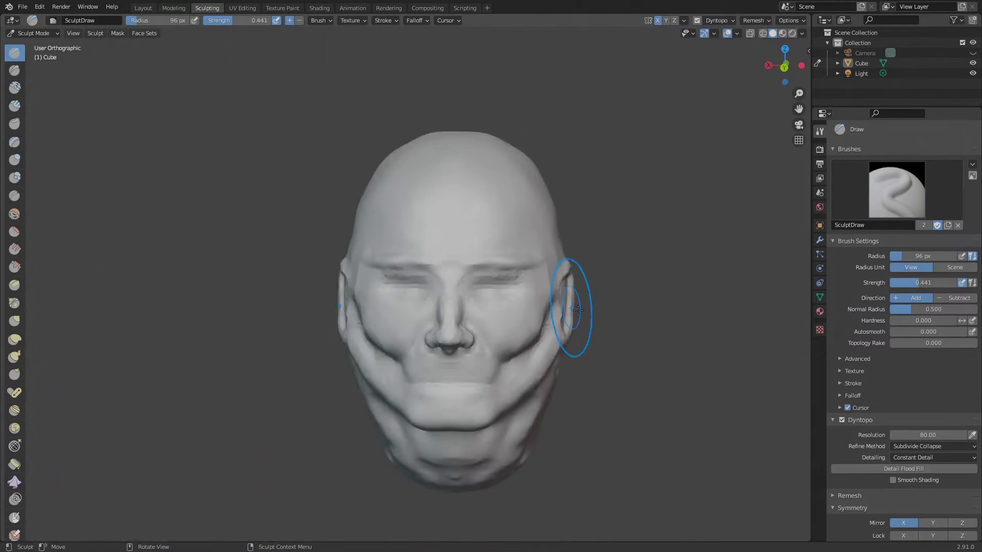
- Carve a crease under and behind the ear lobe, smooth around it and build up the lobe
{"action": "middle_click_drag", "start_coordinate": [706, 302], "coordinate": [653, 313]}
{"action": "scroll", "coordinate": [691, 368], "scroll_direction": "up", "scroll_amount": 3}
{"action": "middle_click_drag", "start_coordinate": [700, 381], "coordinate": [644, 281]}
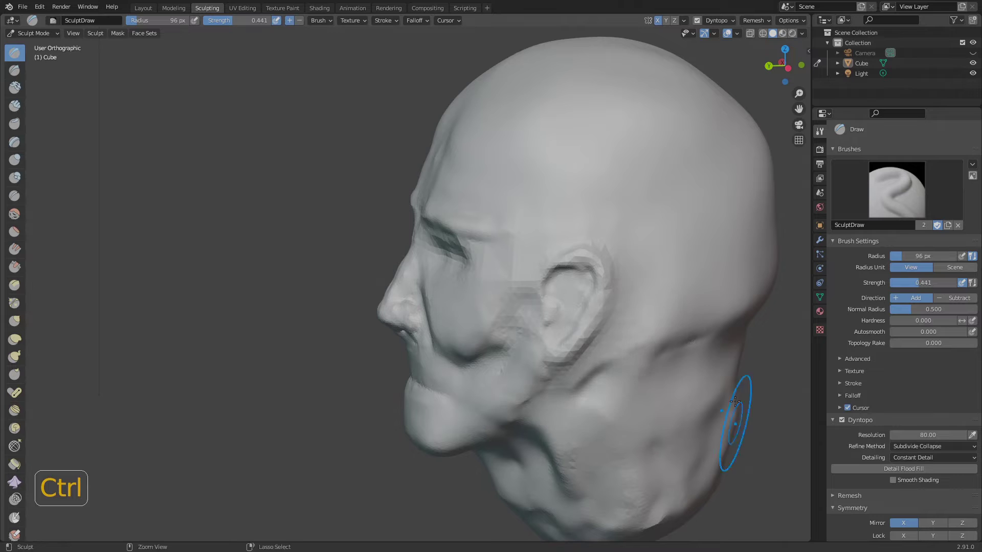
{"action": "mouse_move", "coordinate": [620, 400]}
{"action": "middle_mouse_down"}
{"action": "mouse_move", "coordinate": [560, 424]}
{"action": "mouse_move", "coordinate": [611, 384]}
{"action": "mouse_move", "coordinate": [622, 338]}
{"action": "middle_mouse_up"}
{"action": "mouse_move", "coordinate": [622, 338]}
{"action": "left_mouse_down", "text": "ctrl"}
{"action": "mouse_move", "coordinate": [551, 394]}
{"action": "mouse_move", "coordinate": [547, 322]}
{"action": "left_mouse_up", "text": "ctrl"}
{"action": "mouse_move", "coordinate": [629, 384]}
{"action": "left_mouse_down", "text": "shift"}
{"action": "mouse_move", "coordinate": [563, 441]}
{"action": "mouse_move", "coordinate": [622, 307]}
{"action": "left_mouse_up", "text": "shift"}
{"action": "left_click_drag", "start_coordinate": [578, 278], "coordinate": [516, 286]}
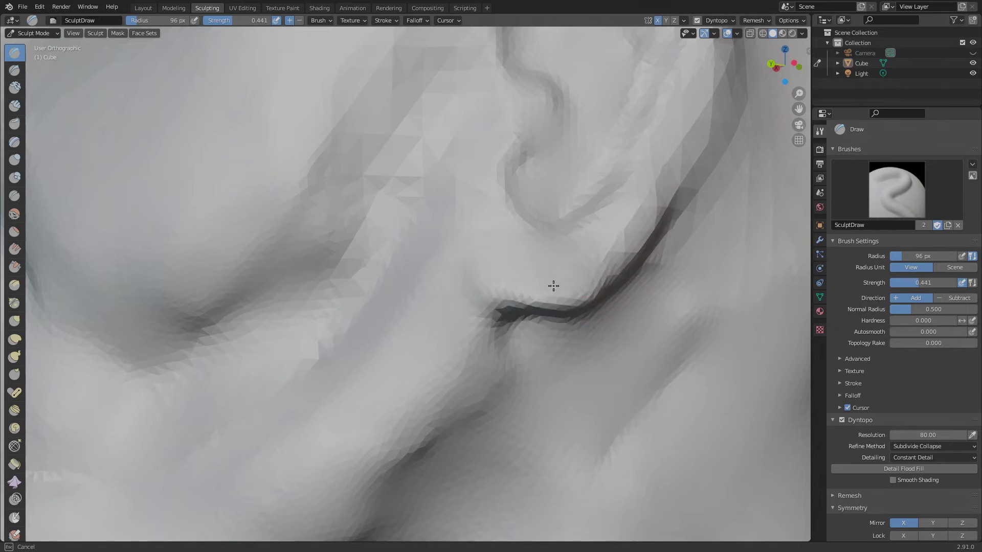
{"action": "middle_click_drag", "start_coordinate": [537, 259], "coordinate": [563, 450], "text": "ctrl"}
{"action": "middle_click_drag", "start_coordinate": [563, 450], "coordinate": [574, 31]}
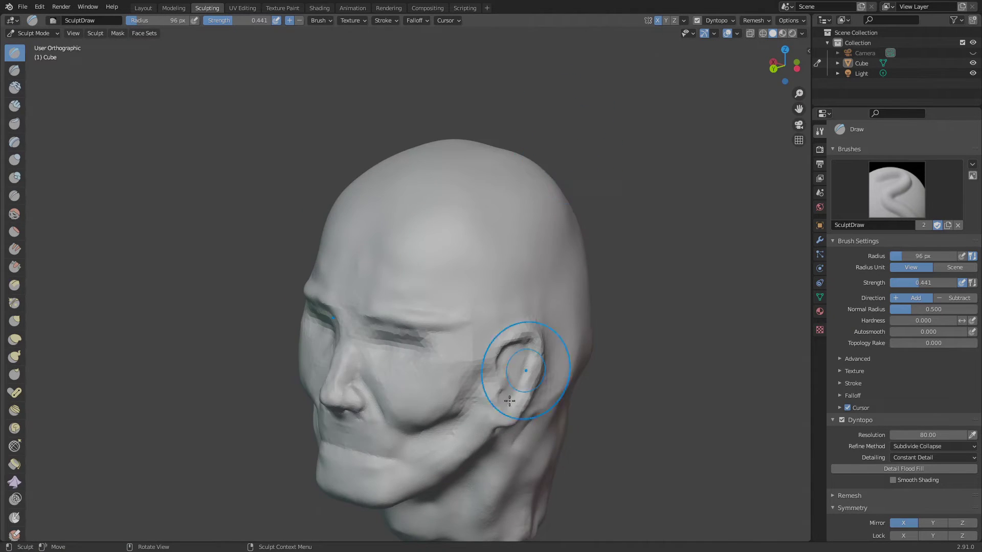
- Carve the jaw angle just below the ear lobe to separate it from the neck
{"action": "middle_click_drag", "start_coordinate": [509, 401], "coordinate": [499, 363], "text": "ctrl"}
{"action": "mouse_move", "coordinate": [465, 460]}
{"action": "left_mouse_down", "text": "ctrl"}
{"action": "mouse_move", "coordinate": [406, 443]}
{"action": "mouse_move", "coordinate": [445, 440]}
{"action": "mouse_move", "coordinate": [482, 373]}
{"action": "left_mouse_up", "text": "ctrl"}
{"action": "scroll", "coordinate": [535, 353], "scroll_direction": "down", "scroll_amount": 9}
{"action": "middle_click_drag", "start_coordinate": [512, 338], "coordinate": [537, 332]}
{"action": "scroll", "coordinate": [502, 274], "scroll_direction": "up", "scroll_amount": 5}
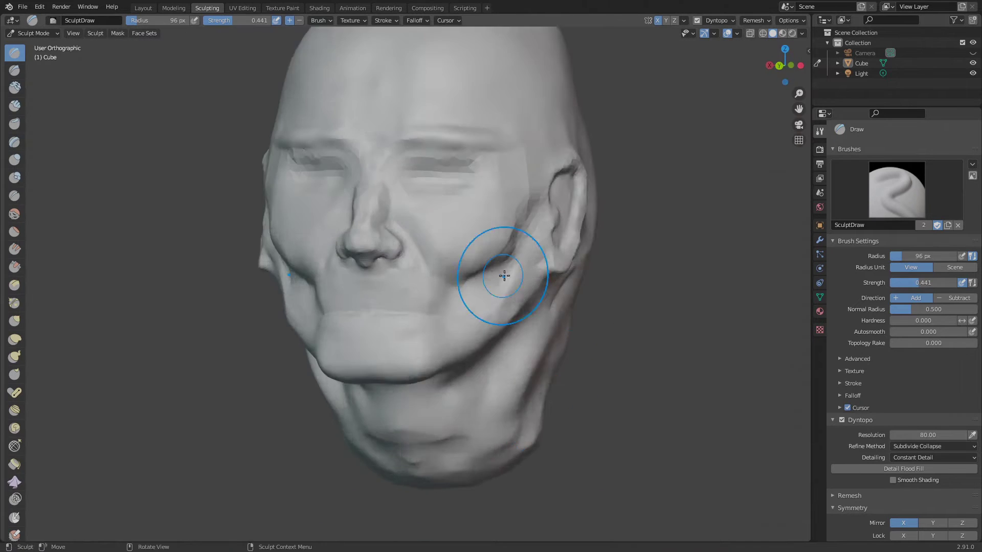
- Carve the neck with subtracting strokes and smooth the nape below the back of the skull
{"action": "scroll", "coordinate": [563, 407], "scroll_direction": "down", "scroll_amount": 6}
{"action": "middle_click_drag", "start_coordinate": [558, 409], "coordinate": [555, 319]}
{"action": "mouse_move", "coordinate": [425, 325]}
{"action": "left_mouse_down", "text": "ctrl"}
{"action": "mouse_move", "coordinate": [353, 395]}
{"action": "mouse_move", "coordinate": [375, 494]}
{"action": "mouse_move", "coordinate": [410, 373]}
{"action": "left_mouse_up", "text": "ctrl"}
{"action": "left_click_drag", "start_coordinate": [484, 339], "coordinate": [450, 430], "text": "shift"}
{"action": "scroll", "coordinate": [413, 352], "scroll_direction": "down", "scroll_amount": 4}
{"action": "middle_click_drag", "start_coordinate": [413, 353], "coordinate": [531, 387]}
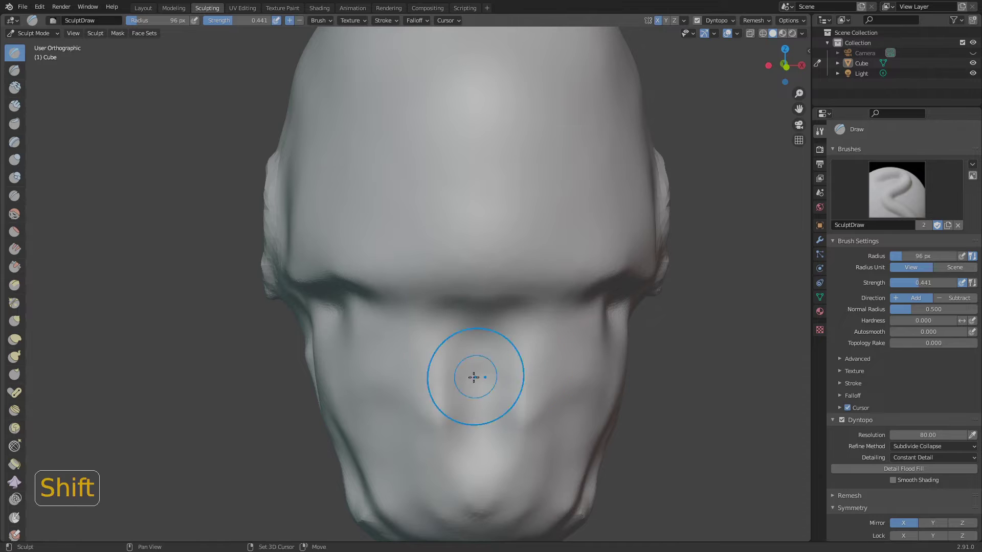
- Define the closed eye slit and add volume to the lower lid and upper cheek beneath it
{"action": "middle_click_drag", "start_coordinate": [618, 500], "coordinate": [464, 400]}
{"action": "scroll", "coordinate": [402, 312], "scroll_direction": "down", "scroll_amount": 3}
{"action": "mouse_move", "coordinate": [399, 409]}
{"action": "middle_mouse_down"}
{"action": "mouse_move", "coordinate": [430, 421]}
{"action": "mouse_move", "coordinate": [403, 408]}
{"action": "mouse_move", "coordinate": [574, 420]}
{"action": "middle_mouse_up"}
{"action": "scroll", "coordinate": [353, 230], "scroll_direction": "up", "scroll_amount": 8}
{"action": "middle_click_drag", "start_coordinate": [320, 240], "coordinate": [436, 281], "text": "shift"}
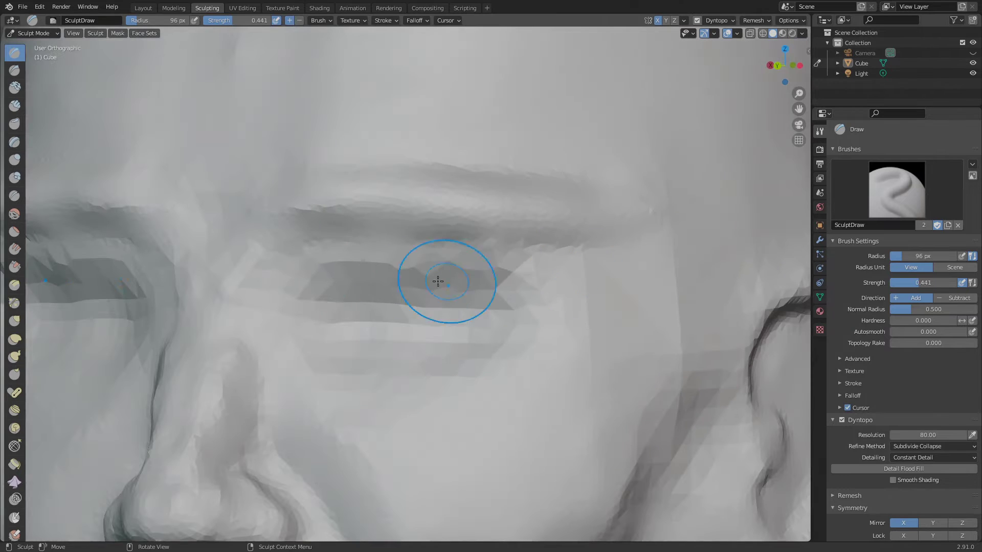
{"action": "mouse_move", "coordinate": [328, 283]}
{"action": "left_mouse_down"}
{"action": "mouse_move", "coordinate": [465, 276]}
{"action": "mouse_move", "coordinate": [499, 287]}
{"action": "left_mouse_up"}
{"action": "left_click_drag", "start_coordinate": [450, 388], "coordinate": [502, 358]}
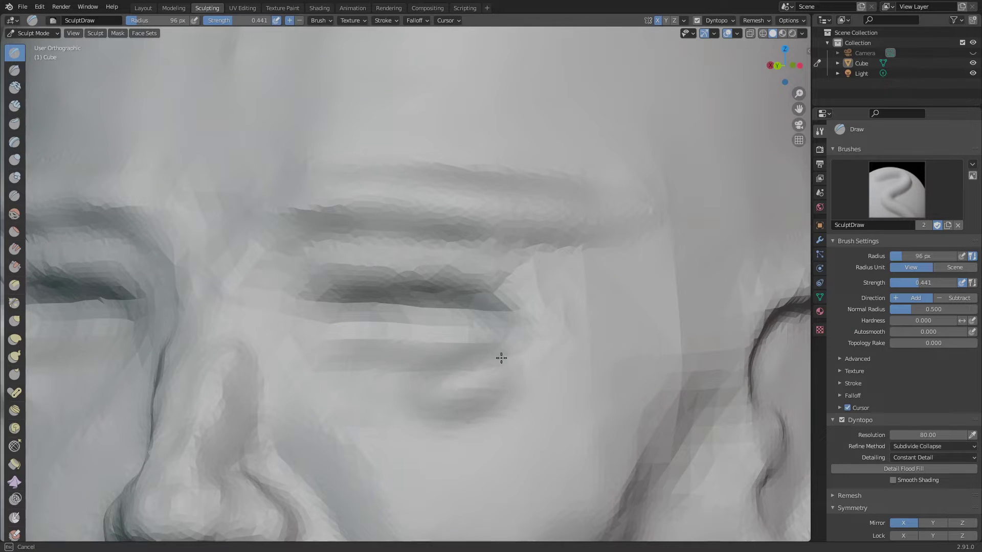
{"action": "left_click_drag", "start_coordinate": [506, 405], "coordinate": [481, 409]}
{"action": "scroll", "coordinate": [429, 228], "scroll_direction": "down", "scroll_amount": 8}
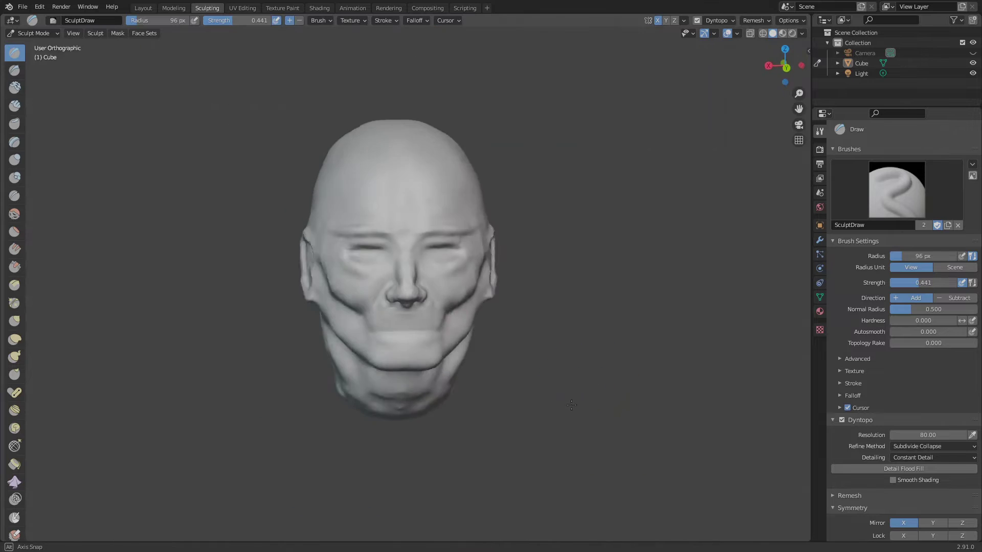
- Shape the brow and forehead with Draw strokes and smooth the area between the brows
{"action": "scroll", "coordinate": [417, 274], "scroll_direction": "up", "scroll_amount": 7}
{"action": "scroll", "coordinate": [603, 381], "scroll_direction": "down", "scroll_amount": 7}
{"action": "mouse_move", "coordinate": [606, 383]}
{"action": "middle_mouse_down"}
{"action": "mouse_move", "coordinate": [557, 397]}
{"action": "mouse_move", "coordinate": [679, 389]}
{"action": "mouse_move", "coordinate": [625, 385]}
{"action": "middle_mouse_up"}
{"action": "scroll", "coordinate": [476, 245], "scroll_direction": "up", "scroll_amount": 4}
{"action": "scroll", "coordinate": [476, 245], "scroll_direction": "up", "scroll_amount": 2}
{"action": "mouse_move", "coordinate": [482, 219]}
{"action": "left_mouse_down"}
{"action": "mouse_move", "coordinate": [500, 219]}
{"action": "mouse_move", "coordinate": [526, 256]}
{"action": "mouse_move", "coordinate": [539, 213]}
{"action": "left_mouse_up"}
{"action": "scroll", "coordinate": [526, 256], "scroll_direction": "down", "scroll_amount": 2}
{"action": "left_click_drag", "start_coordinate": [454, 133], "coordinate": [513, 132]}
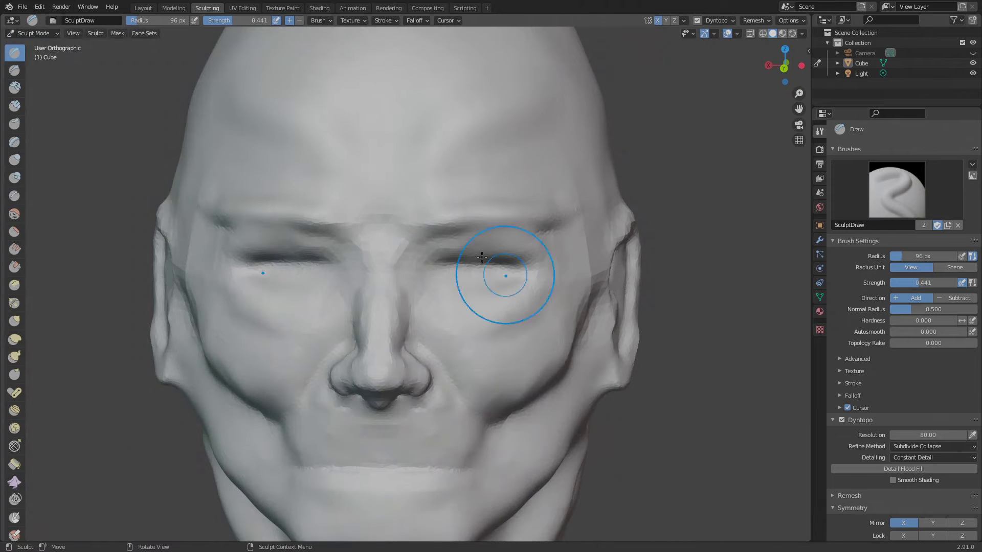
{"action": "left_click_drag", "start_coordinate": [379, 174], "coordinate": [435, 128]}
{"action": "left_click_drag", "start_coordinate": [417, 170], "coordinate": [429, 149], "text": "shift"}
{"action": "scroll", "coordinate": [386, 194], "scroll_direction": "down", "scroll_amount": 4}
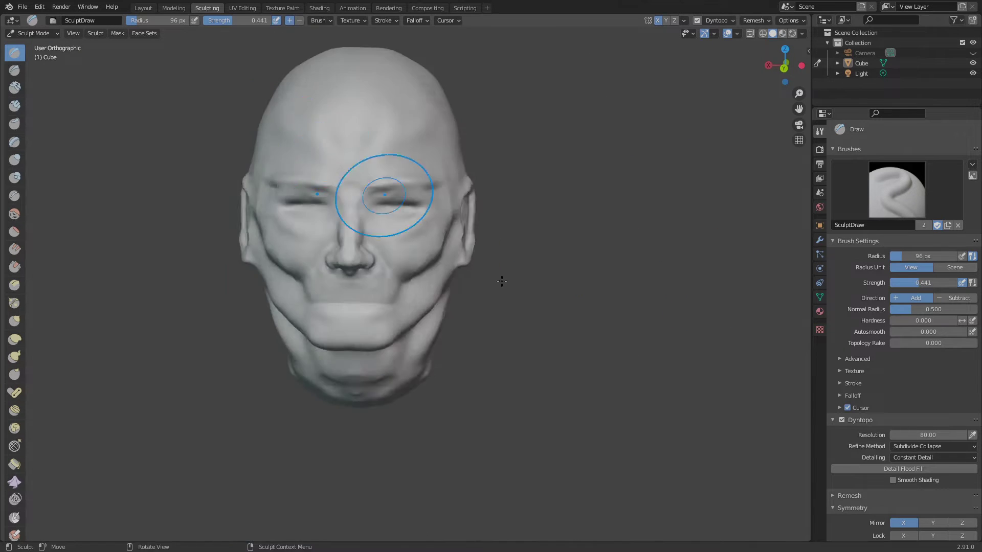
- Carve a diagonal groove across the forehead above the brow and add volume alongside it
{"action": "middle_click_drag", "start_coordinate": [456, 241], "coordinate": [480, 251]}
{"action": "middle_click_drag", "start_coordinate": [499, 125], "coordinate": [401, 223]}
{"action": "scroll", "coordinate": [402, 222], "scroll_direction": "up", "scroll_amount": 5}
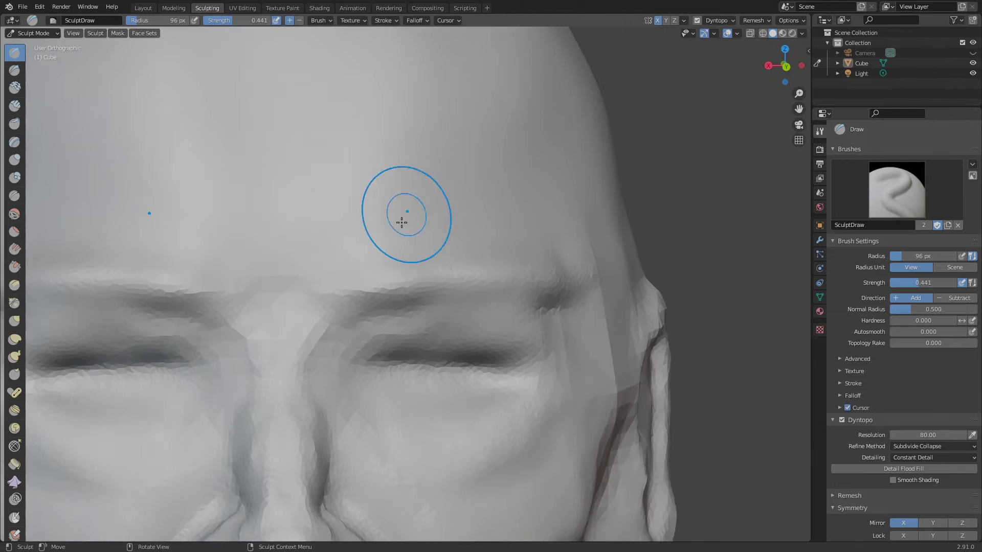
{"action": "left_click_drag", "start_coordinate": [348, 196], "coordinate": [446, 102], "text": "ctrl"}
{"action": "left_click_drag", "start_coordinate": [391, 197], "coordinate": [476, 105]}
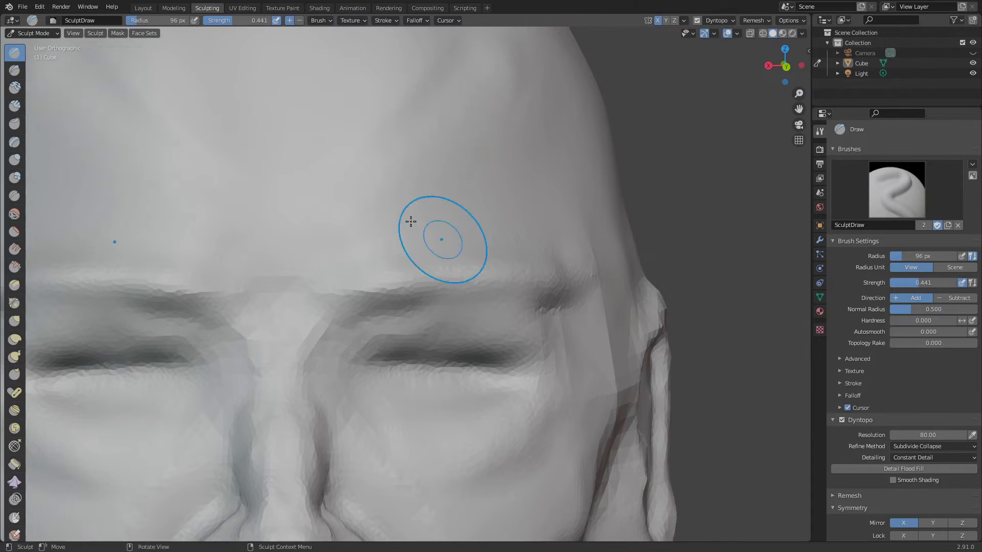
{"action": "scroll", "coordinate": [410, 221], "scroll_direction": "down", "scroll_amount": 3}
{"action": "middle_click_drag", "start_coordinate": [515, 123], "coordinate": [469, 121]}
{"action": "middle_click_drag", "start_coordinate": [414, 320], "coordinate": [459, 326]}
{"action": "scroll", "coordinate": [458, 327], "scroll_direction": "down", "scroll_amount": 2}
{"action": "mouse_move", "coordinate": [634, 352]}
{"action": "middle_mouse_down"}
{"action": "mouse_move", "coordinate": [594, 355]}
{"action": "mouse_move", "coordinate": [663, 362]}
{"action": "mouse_move", "coordinate": [528, 359]}
{"action": "middle_mouse_up"}
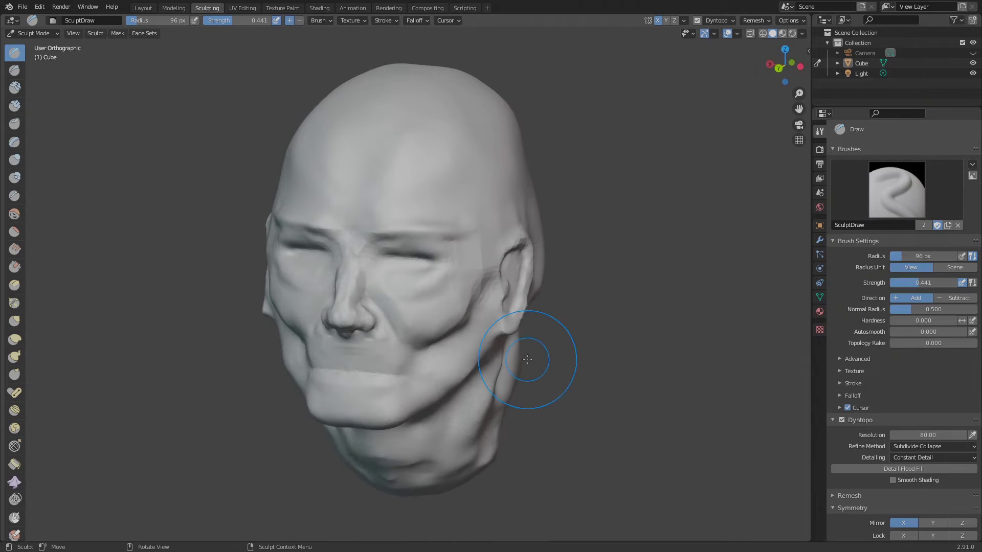
- Smooth the cheek hollow between the nose and the ear
{"action": "scroll", "coordinate": [496, 311], "scroll_direction": "up", "scroll_amount": 5}
{"action": "middle_click_drag", "start_coordinate": [353, 402], "coordinate": [351, 362]}
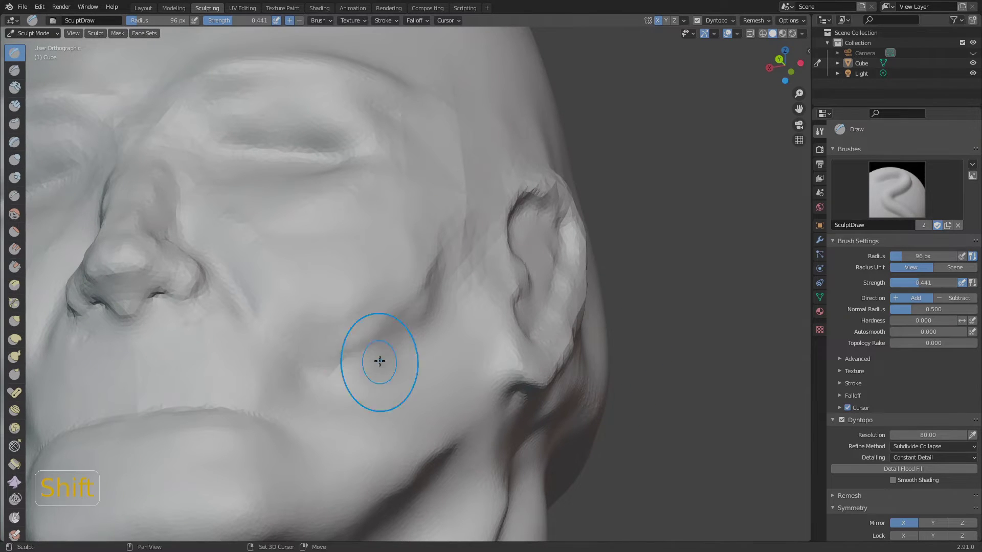
{"action": "scroll", "coordinate": [299, 365], "scroll_direction": "down", "scroll_amount": 7}
{"action": "mouse_move", "coordinate": [455, 412]}
{"action": "middle_mouse_down"}
{"action": "mouse_move", "coordinate": [507, 449]}
{"action": "mouse_move", "coordinate": [307, 446]}
{"action": "mouse_move", "coordinate": [554, 457]}
{"action": "mouse_move", "coordinate": [491, 451]}
{"action": "middle_mouse_up"}
- Set the brush radius to 27 px and carve the mouth line across the face
{"action": "scroll", "coordinate": [352, 333], "scroll_direction": "up", "scroll_amount": 6}
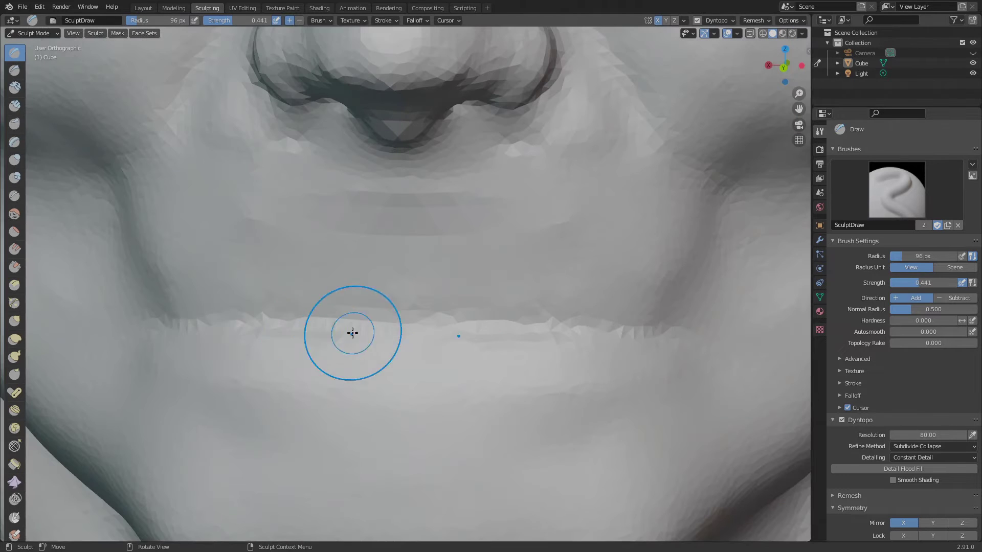
{"action": "right_click", "coordinate": [247, 305]}
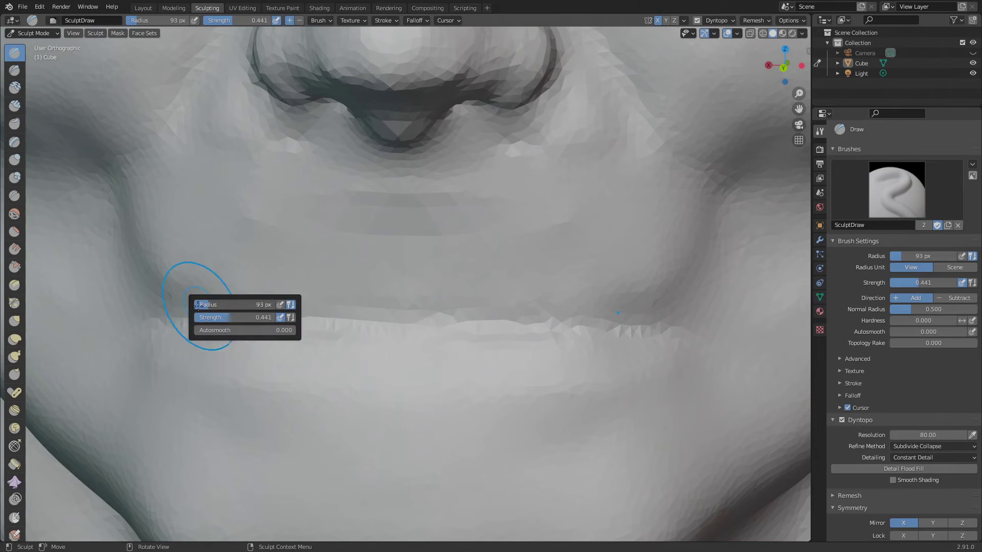
{"action": "mouse_move", "coordinate": [207, 318]}
{"action": "left_mouse_down", "text": "ctrl"}
{"action": "mouse_move", "coordinate": [670, 333]}
{"action": "mouse_move", "coordinate": [194, 330]}
{"action": "mouse_move", "coordinate": [609, 326]}
{"action": "mouse_move", "coordinate": [201, 328]}
{"action": "mouse_move", "coordinate": [591, 324]}
{"action": "left_mouse_up", "text": "ctrl"}
- Set the Dyntopo resolution to 100, turn Dyntopo off and recarve the mouth line from corner to corner
{"action": "left_click", "coordinate": [950, 436]}
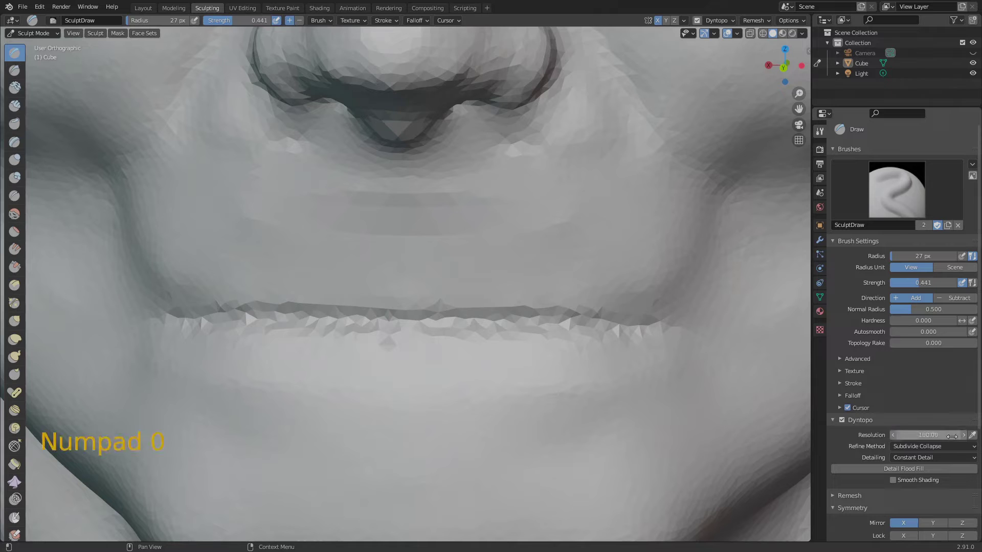
{"action": "mouse_move", "coordinate": [198, 324]}
{"action": "left_mouse_down", "text": "ctrl"}
{"action": "mouse_move", "coordinate": [444, 325]}
{"action": "mouse_move", "coordinate": [181, 321]}
{"action": "left_mouse_up", "text": "ctrl"}
{"action": "key", "text": "super"}
{"action": "key", "text": "super"}
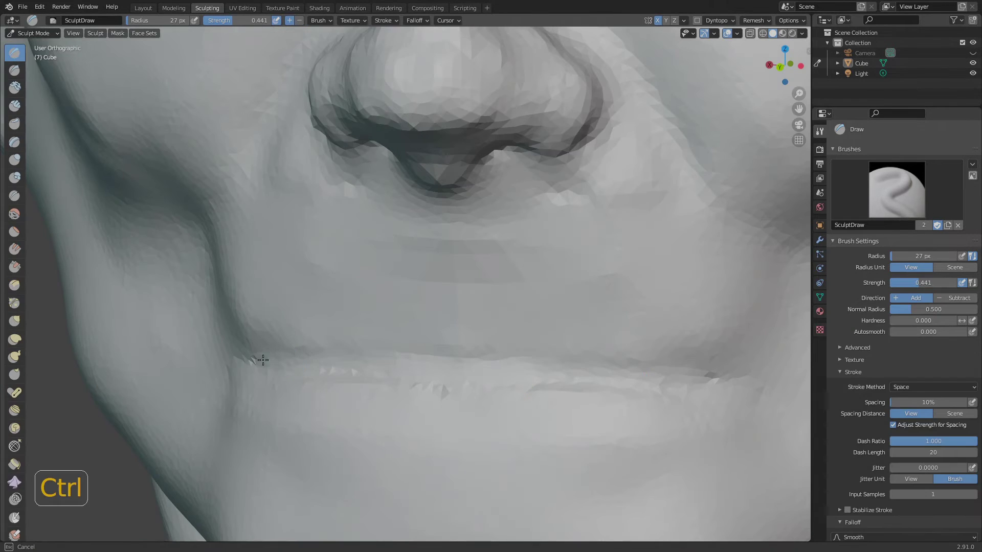
{"action": "key", "text": "ctrl+d"}
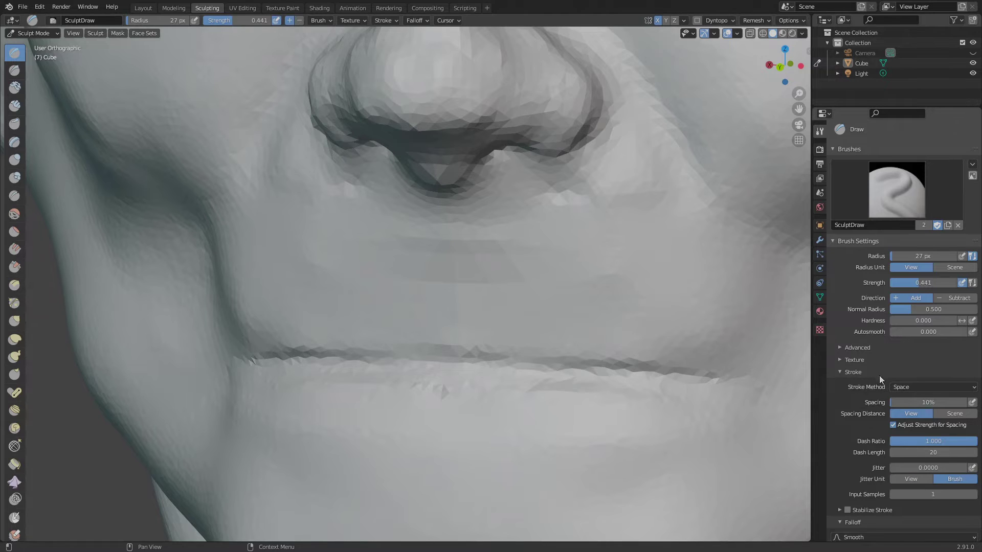
- Turn Dyntopo back on and set its resolution to 150
{"action": "scroll", "coordinate": [880, 376], "scroll_direction": "down", "scroll_amount": 6}
{"action": "left_click", "coordinate": [842, 395]}
{"action": "left_click", "coordinate": [841, 394]}
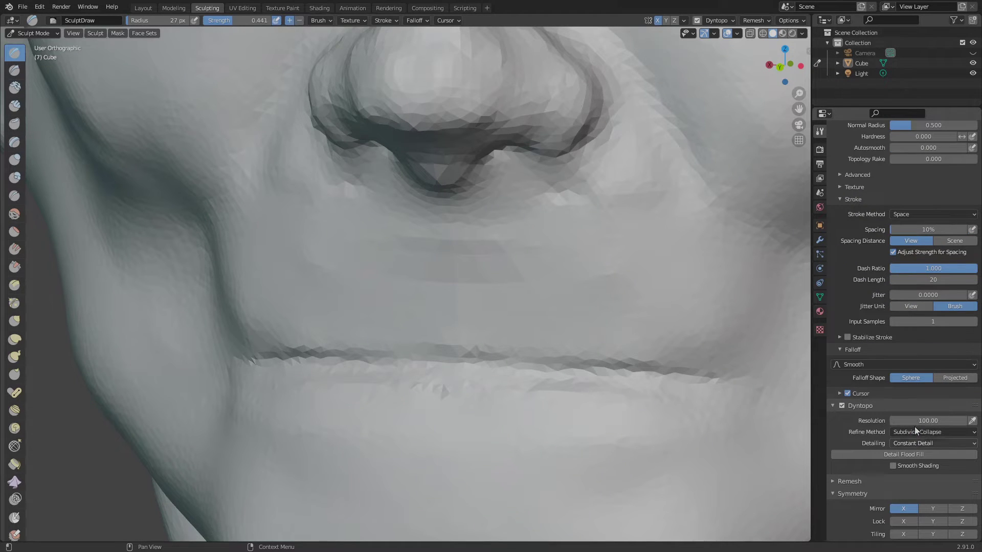
{"action": "left_click", "coordinate": [916, 422]}
{"action": "type", "text": "150"}
{"action": "key", "text": "Return"}
- Deepen the mouth line from corner to corner and smooth the rough edges along it
{"action": "left_click_drag", "start_coordinate": [285, 373], "coordinate": [519, 366], "text": "ctrl"}
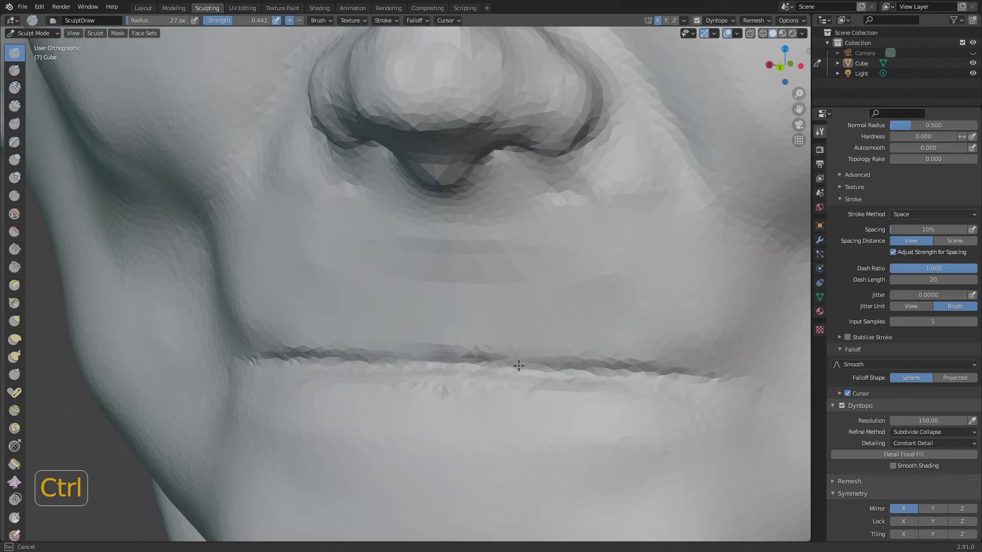
{"action": "left_click_drag", "start_coordinate": [650, 380], "coordinate": [377, 373], "text": "shift"}
{"action": "mouse_move", "coordinate": [291, 354]}
{"action": "left_mouse_down", "text": "shift"}
{"action": "mouse_move", "coordinate": [324, 373]}
{"action": "mouse_move", "coordinate": [603, 366]}
{"action": "mouse_move", "coordinate": [372, 362]}
{"action": "left_mouse_up", "text": "shift"}
{"action": "left_click_drag", "start_coordinate": [465, 366], "coordinate": [616, 370], "text": "ctrl"}
{"action": "scroll", "coordinate": [394, 380], "scroll_direction": "down", "scroll_amount": 9}
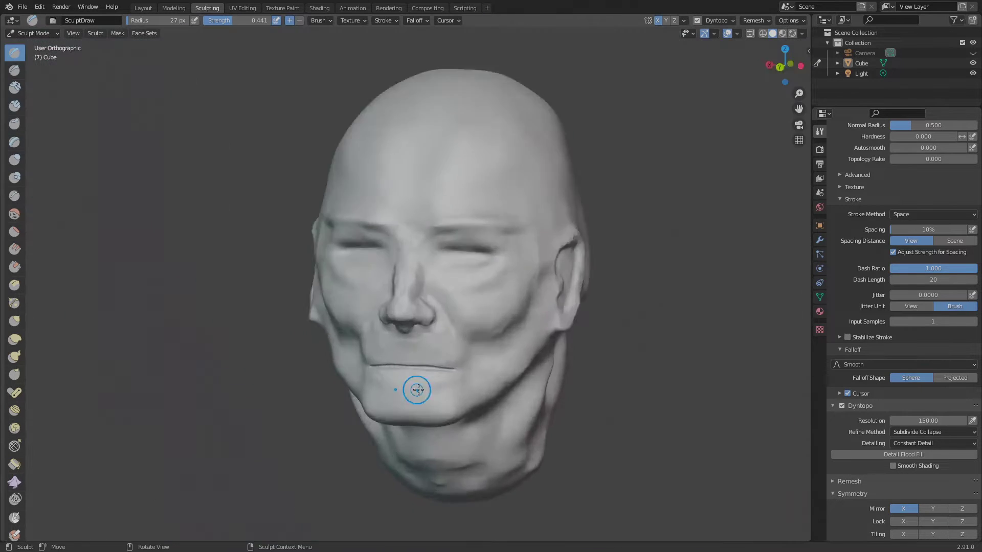
{"action": "middle_click_drag", "start_coordinate": [417, 390], "coordinate": [455, 386]}
{"action": "scroll", "coordinate": [393, 376], "scroll_direction": "up", "scroll_amount": 9}
{"action": "mouse_move", "coordinate": [377, 367]}
{"action": "left_mouse_down", "text": "shift"}
{"action": "mouse_move", "coordinate": [456, 342]}
{"action": "mouse_move", "coordinate": [465, 372]}
{"action": "mouse_move", "coordinate": [531, 360]}
{"action": "left_mouse_up", "text": "shift"}
{"action": "left_click_drag", "start_coordinate": [648, 377], "coordinate": [563, 376], "text": "shift"}
- Add volume below the mouth line for the lower lip, then raise the upper lip edge and philtrum ridges
{"action": "scroll", "coordinate": [363, 427], "scroll_direction": "down", "scroll_amount": 8}
{"action": "middle_click_drag", "start_coordinate": [588, 459], "coordinate": [649, 460]}
{"action": "scroll", "coordinate": [362, 409], "scroll_direction": "up", "scroll_amount": 6}
{"action": "left_click_drag", "start_coordinate": [317, 405], "coordinate": [278, 407]}
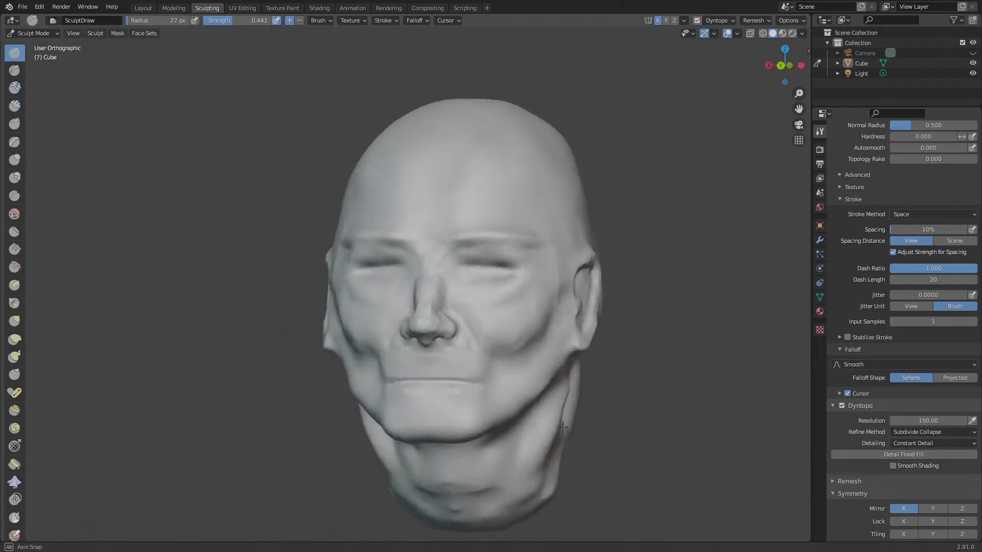
{"action": "key", "text": "shift+b"}
{"action": "left_click_drag", "start_coordinate": [333, 286], "coordinate": [548, 471]}
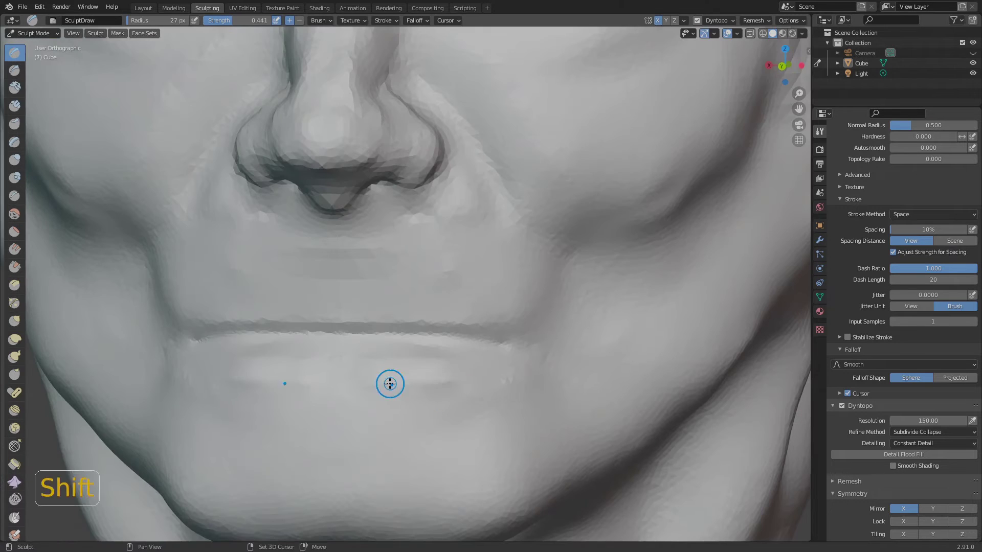
{"action": "key", "text": "shift+b"}
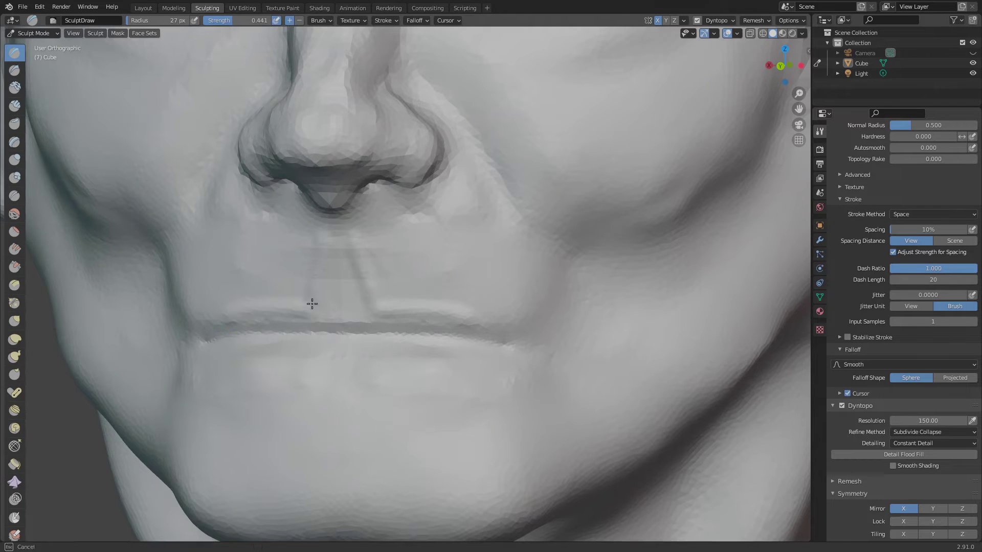
- Set the brush radius to 52 px, then build up and smooth the upper lip and the philtrum ridges
{"action": "right_click", "coordinate": [405, 258]}
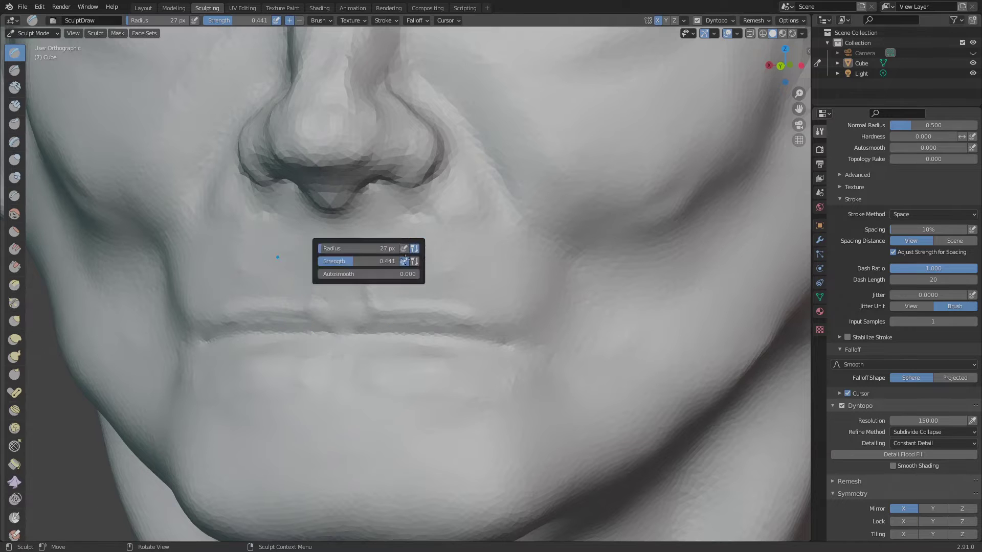
{"action": "left_click_drag", "start_coordinate": [340, 249], "coordinate": [342, 250]}
{"action": "left_click_drag", "start_coordinate": [306, 288], "coordinate": [276, 306]}
{"action": "left_click_drag", "start_coordinate": [301, 302], "coordinate": [325, 234], "text": "shift"}
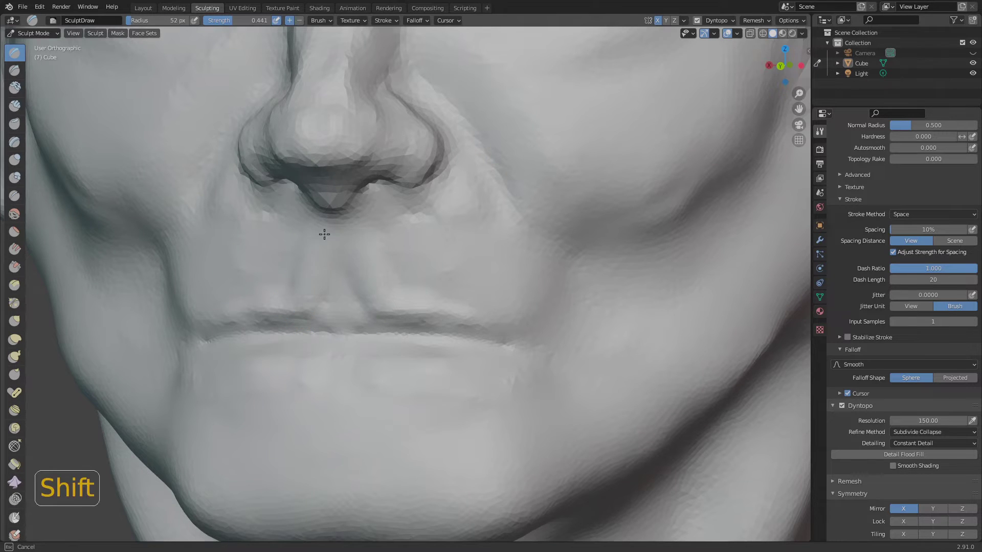
{"action": "left_click_drag", "start_coordinate": [315, 313], "coordinate": [320, 312], "text": "shift"}
{"action": "scroll", "coordinate": [328, 329], "scroll_direction": "down", "scroll_amount": 7}
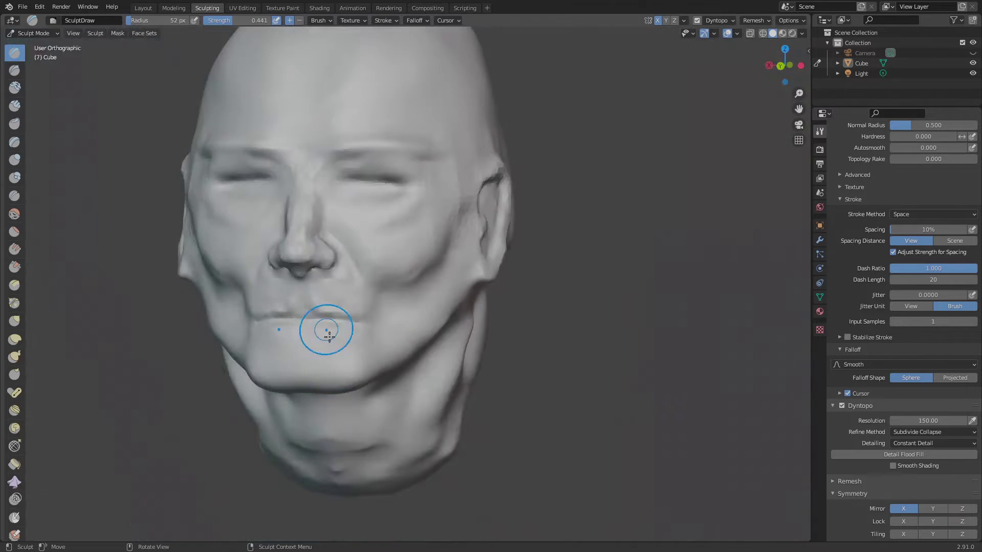
- Add volume to the middle of the upper lip at the base of the philtrum and soften it
{"action": "middle_click_drag", "start_coordinate": [328, 330], "coordinate": [360, 329]}
{"action": "scroll", "coordinate": [340, 327], "scroll_direction": "up", "scroll_amount": 9}
{"action": "left_click_drag", "start_coordinate": [341, 328], "coordinate": [290, 354]}
{"action": "left_click_drag", "start_coordinate": [347, 321], "coordinate": [348, 321]}
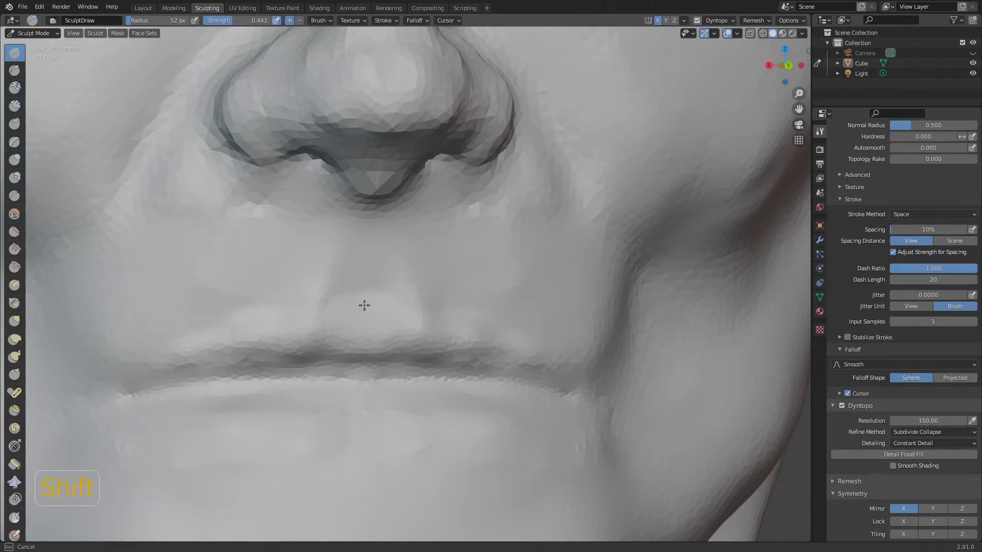
- Carve the nasolabial fold between the nostril and the mouth corner and smooth it
{"action": "left_click_drag", "start_coordinate": [604, 252], "coordinate": [566, 199], "text": "ctrl"}
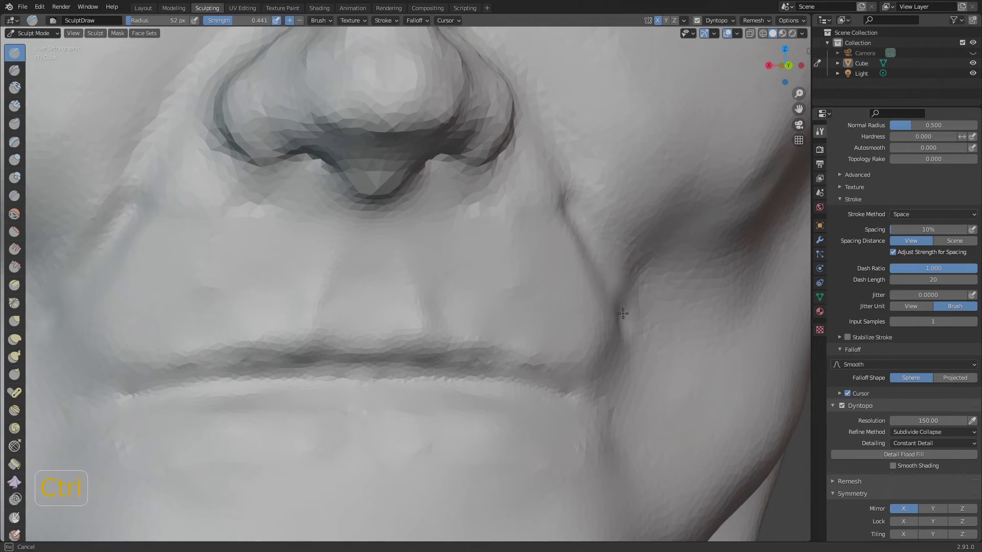
{"action": "left_click_drag", "start_coordinate": [614, 302], "coordinate": [583, 194], "text": "shift"}
{"action": "left_click_drag", "start_coordinate": [587, 307], "coordinate": [588, 313], "text": "shift"}
{"action": "scroll", "coordinate": [594, 358], "scroll_direction": "down", "scroll_amount": 7}
- Build up a ridge of volume along the nasolabial fold from beside the nostril down the cheek
{"action": "middle_click_drag", "start_coordinate": [601, 419], "coordinate": [543, 421]}
{"action": "scroll", "coordinate": [445, 286], "scroll_direction": "up", "scroll_amount": 8}
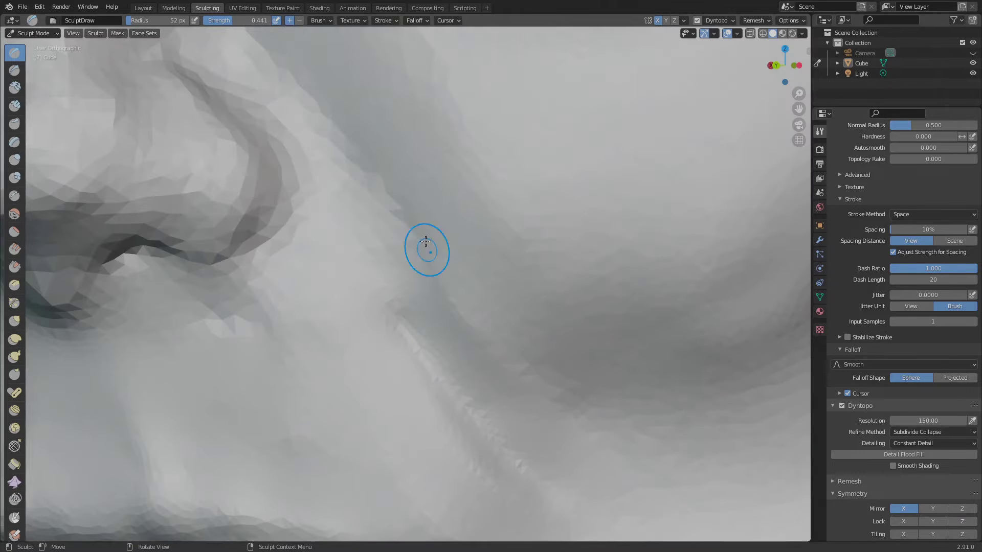
{"action": "left_click_drag", "start_coordinate": [351, 138], "coordinate": [565, 480]}
{"action": "mouse_move", "coordinate": [502, 348]}
{"action": "left_mouse_down"}
{"action": "mouse_move", "coordinate": [303, 96]}
{"action": "mouse_move", "coordinate": [410, 282]}
{"action": "left_mouse_up"}
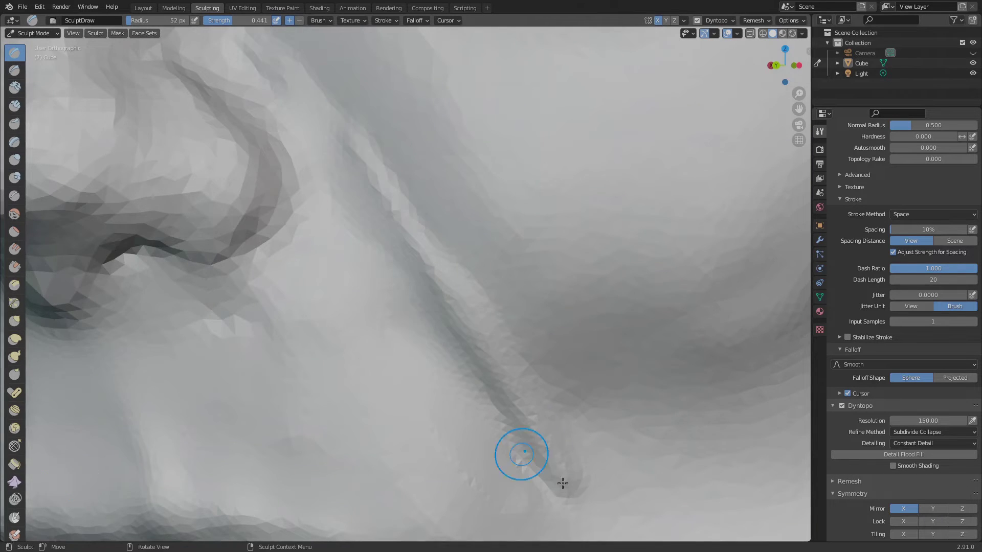
- Add volume at the lower end of the nasolabial fold near the mouth corner and smooth the ridge
{"action": "scroll", "coordinate": [563, 483], "scroll_direction": "down", "scroll_amount": 6}
{"action": "middle_click_drag", "start_coordinate": [531, 455], "coordinate": [561, 456]}
{"action": "scroll", "coordinate": [561, 456], "scroll_direction": "up", "scroll_amount": 6}
{"action": "left_click_drag", "start_coordinate": [572, 404], "coordinate": [544, 351]}
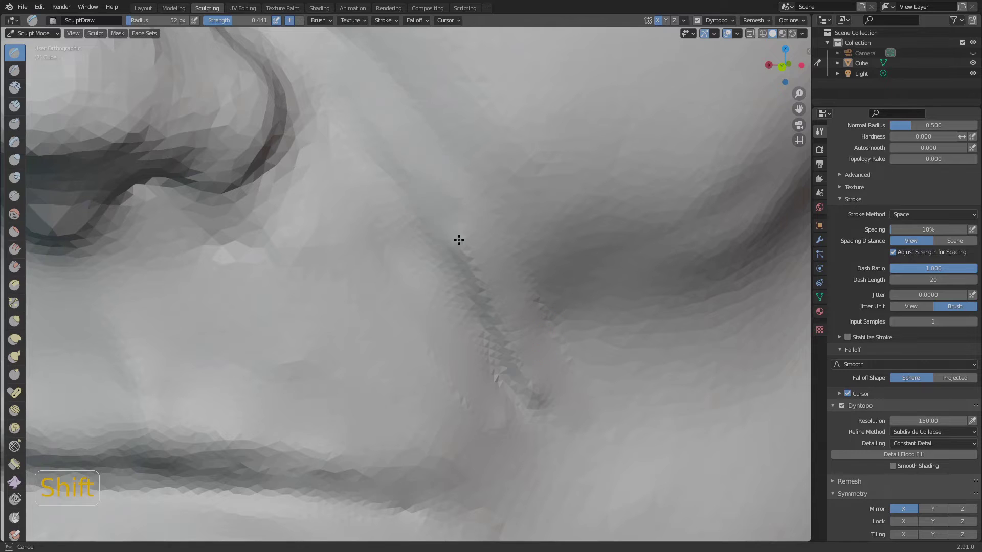
- Carve the crease curving from the nostril wing into the cheek and smooth the area around the nose and upper lip
{"action": "scroll", "coordinate": [499, 407], "scroll_direction": "down", "scroll_amount": 5}
{"action": "middle_click_drag", "start_coordinate": [499, 407], "coordinate": [450, 338]}
{"action": "scroll", "coordinate": [425, 278], "scroll_direction": "up", "scroll_amount": 5}
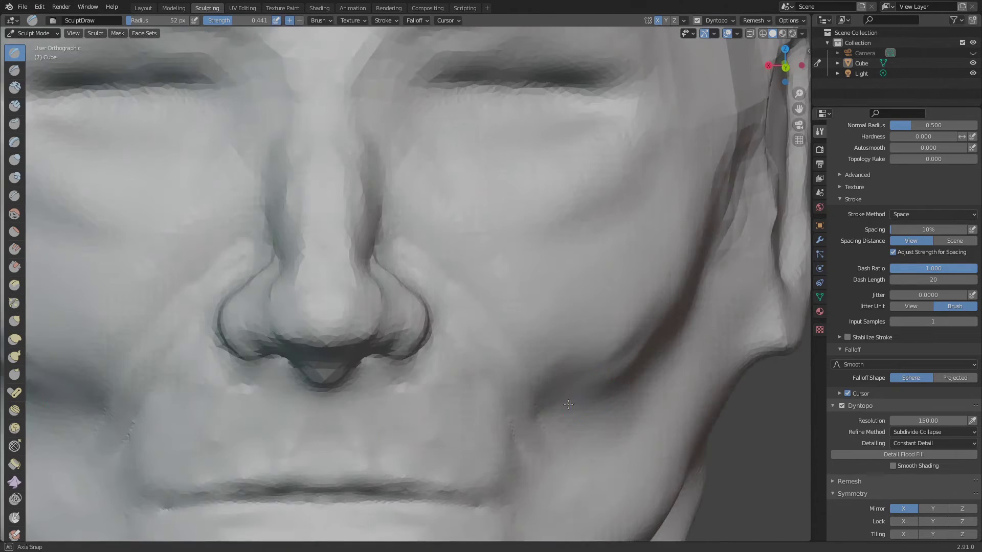
{"action": "mouse_move", "coordinate": [425, 277]}
{"action": "left_mouse_down", "text": "ctrl"}
{"action": "mouse_move", "coordinate": [519, 408]}
{"action": "mouse_move", "coordinate": [379, 266]}
{"action": "mouse_move", "coordinate": [501, 377]}
{"action": "left_mouse_up", "text": "ctrl"}
{"action": "left_click_drag", "start_coordinate": [496, 331], "coordinate": [373, 313], "text": "shift"}
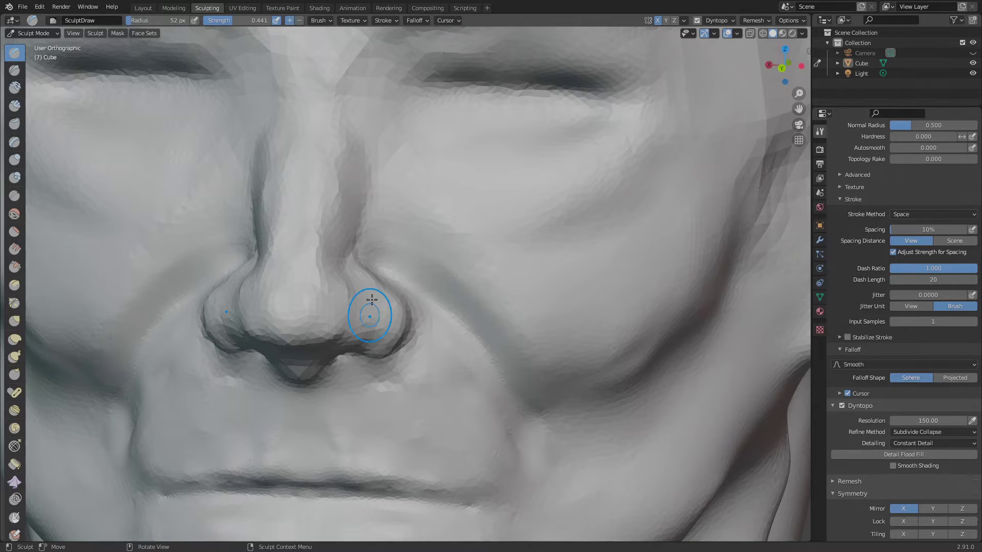
{"action": "scroll", "coordinate": [373, 314], "scroll_direction": "down", "scroll_amount": 5}
{"action": "scroll", "coordinate": [482, 333], "scroll_direction": "up", "scroll_amount": 5}
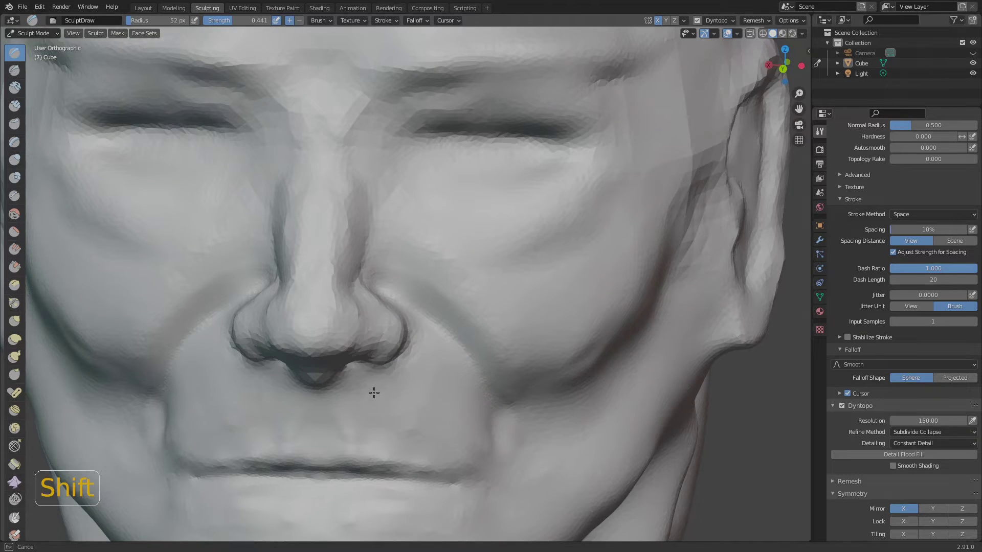
{"action": "scroll", "coordinate": [374, 392], "scroll_direction": "down", "scroll_amount": 5}
{"action": "middle_click_drag", "start_coordinate": [374, 392], "coordinate": [601, 431]}
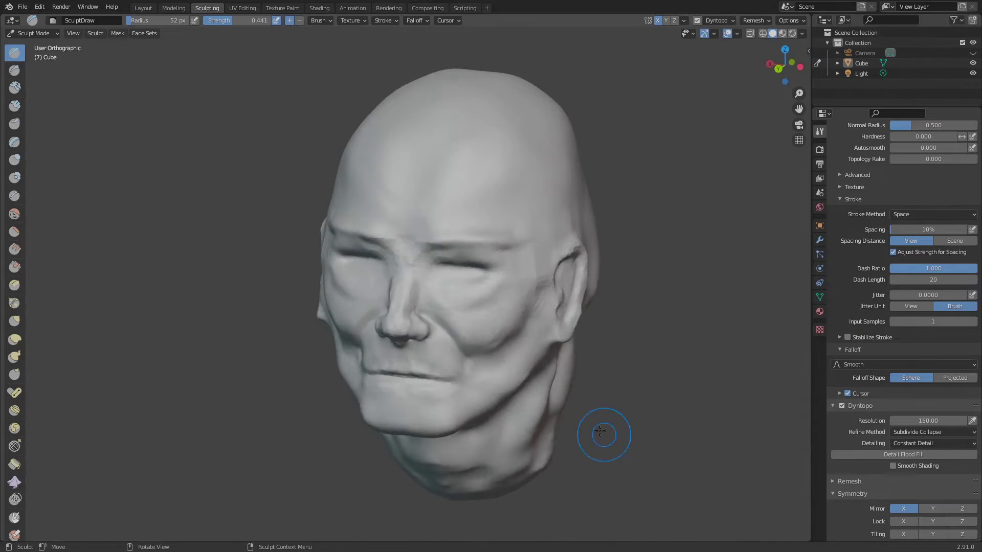
- Build up a rounded eyeball inside the eye socket and smooth it
{"action": "scroll", "coordinate": [468, 255], "scroll_direction": "up", "scroll_amount": 8}
{"action": "middle_click_drag", "start_coordinate": [494, 358], "coordinate": [500, 334]}
{"action": "mouse_move", "coordinate": [486, 357]}
{"action": "left_mouse_down"}
{"action": "mouse_move", "coordinate": [390, 341]}
{"action": "mouse_move", "coordinate": [435, 320]}
{"action": "mouse_move", "coordinate": [451, 326]}
{"action": "mouse_move", "coordinate": [397, 377]}
{"action": "mouse_move", "coordinate": [399, 315]}
{"action": "left_mouse_up"}
{"action": "left_click_drag", "start_coordinate": [438, 355], "coordinate": [445, 353], "text": "shift"}
- Sculpt the upper and lower eyelid rims across the eyeball from the inner to the outer corner
{"action": "scroll", "coordinate": [445, 353], "scroll_direction": "down", "scroll_amount": 8}
{"action": "mouse_move", "coordinate": [522, 388]}
{"action": "middle_mouse_down"}
{"action": "mouse_move", "coordinate": [471, 416]}
{"action": "mouse_move", "coordinate": [522, 409]}
{"action": "middle_mouse_up"}
{"action": "scroll", "coordinate": [421, 303], "scroll_direction": "up", "scroll_amount": 9}
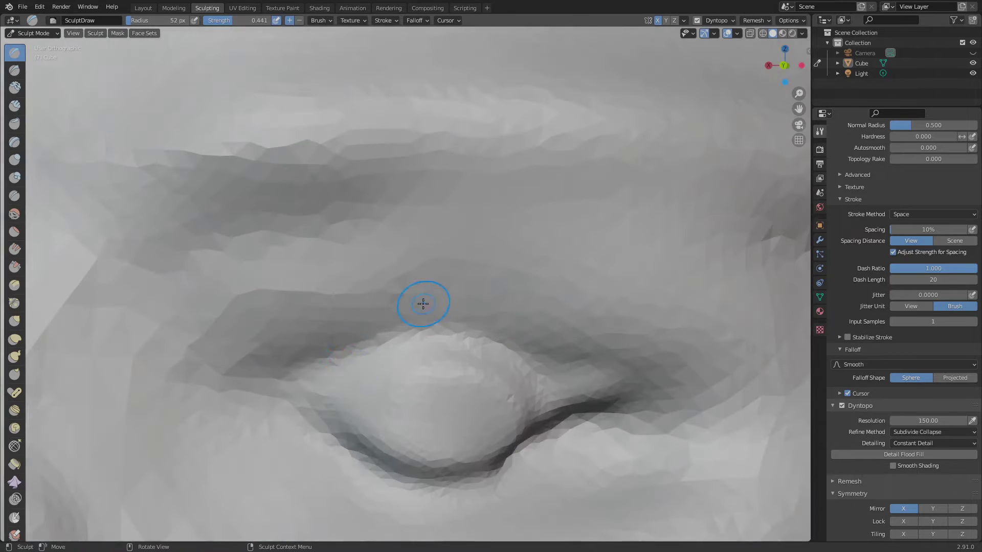
{"action": "mouse_move", "coordinate": [271, 378]}
{"action": "left_mouse_down"}
{"action": "mouse_move", "coordinate": [292, 347]}
{"action": "mouse_move", "coordinate": [213, 371]}
{"action": "mouse_move", "coordinate": [274, 339]}
{"action": "mouse_move", "coordinate": [588, 313]}
{"action": "mouse_move", "coordinate": [767, 372]}
{"action": "left_mouse_up"}
{"action": "mouse_move", "coordinate": [223, 436]}
{"action": "left_mouse_down"}
{"action": "mouse_move", "coordinate": [309, 485]}
{"action": "mouse_move", "coordinate": [274, 455]}
{"action": "mouse_move", "coordinate": [594, 506]}
{"action": "mouse_move", "coordinate": [691, 425]}
{"action": "left_mouse_up"}
- Reinforce the eyelid volume above and below the eyeball from lower viewing angles
{"action": "scroll", "coordinate": [640, 455], "scroll_direction": "down", "scroll_amount": 5}
{"action": "middle_click_drag", "start_coordinate": [622, 468], "coordinate": [621, 486]}
{"action": "scroll", "coordinate": [544, 381], "scroll_direction": "up", "scroll_amount": 3}
{"action": "mouse_move", "coordinate": [551, 390]}
{"action": "left_mouse_down"}
{"action": "mouse_move", "coordinate": [419, 431]}
{"action": "mouse_move", "coordinate": [381, 426]}
{"action": "left_mouse_up"}
{"action": "middle_click_drag", "start_coordinate": [497, 452], "coordinate": [501, 432]}
{"action": "mouse_move", "coordinate": [539, 418]}
{"action": "left_mouse_down"}
{"action": "mouse_move", "coordinate": [396, 454]}
{"action": "mouse_move", "coordinate": [361, 250]}
{"action": "left_mouse_up"}
- Smooth the upper eyelid across to the outer corner of the eye
{"action": "scroll", "coordinate": [375, 281], "scroll_direction": "up", "scroll_amount": 4}
{"action": "mouse_move", "coordinate": [415, 267]}
{"action": "left_mouse_down", "text": "shift"}
{"action": "mouse_move", "coordinate": [361, 289]}
{"action": "mouse_move", "coordinate": [215, 285]}
{"action": "mouse_move", "coordinate": [401, 270]}
{"action": "mouse_move", "coordinate": [557, 312]}
{"action": "mouse_move", "coordinate": [768, 401]}
{"action": "left_mouse_up", "text": "shift"}
{"action": "scroll", "coordinate": [575, 351], "scroll_direction": "down", "scroll_amount": 6}
{"action": "middle_click_drag", "start_coordinate": [575, 351], "coordinate": [534, 364]}
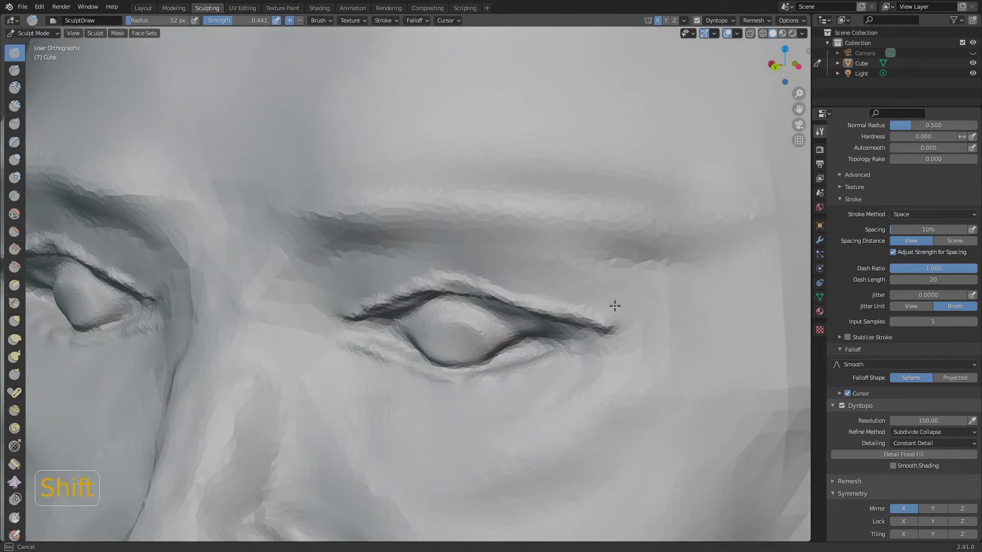